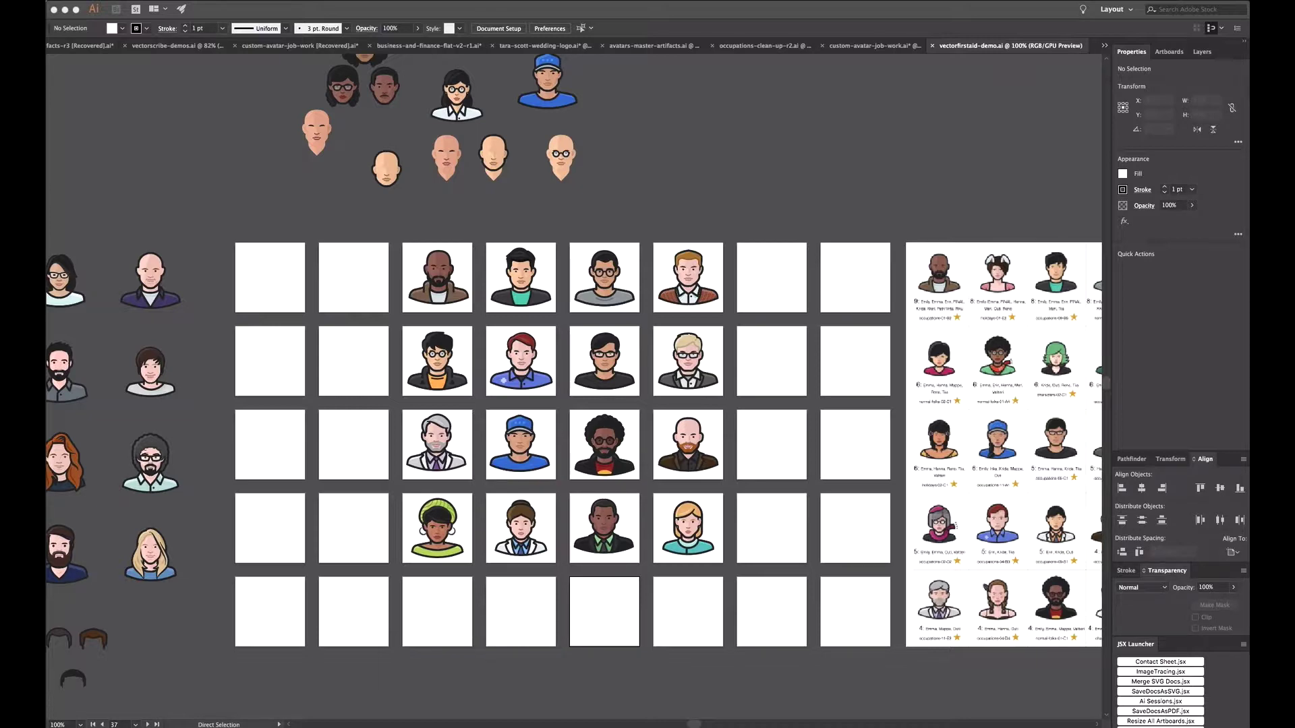
Show the VectorFirstAid panel and place it beside the avatar artboards.
left_click(209, 202)
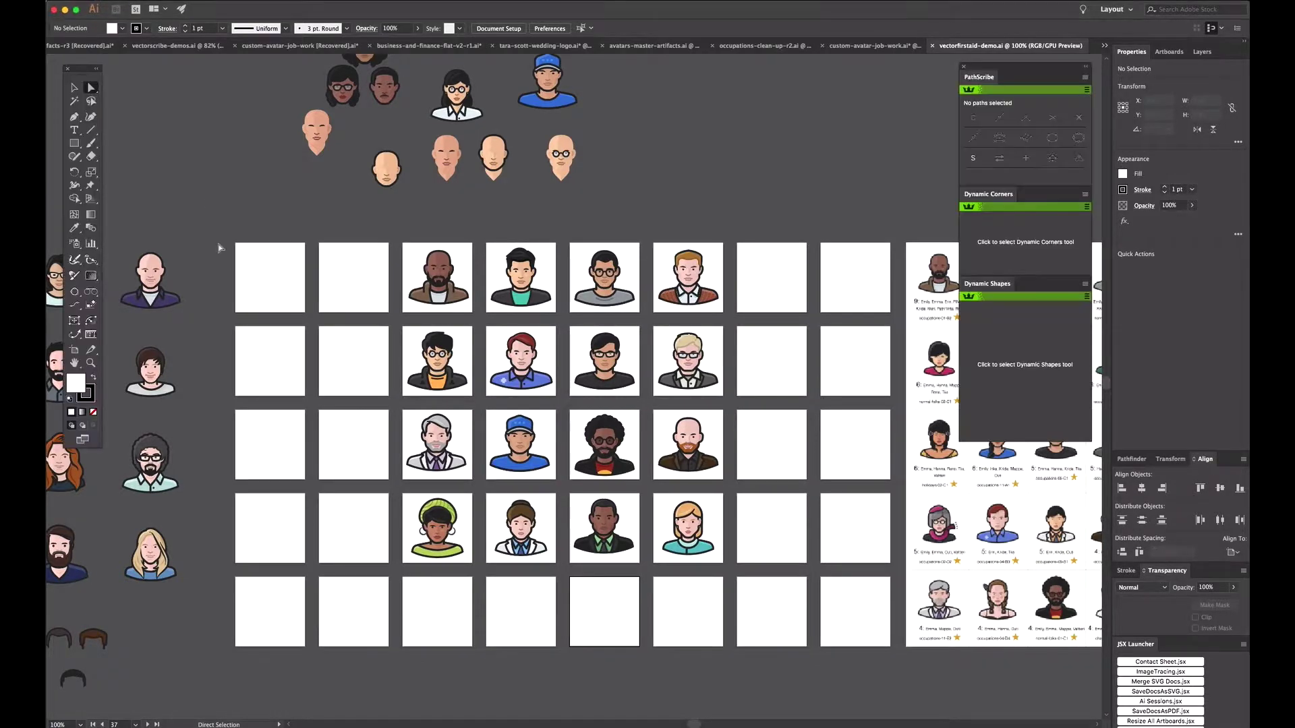
left_click(255, 2)
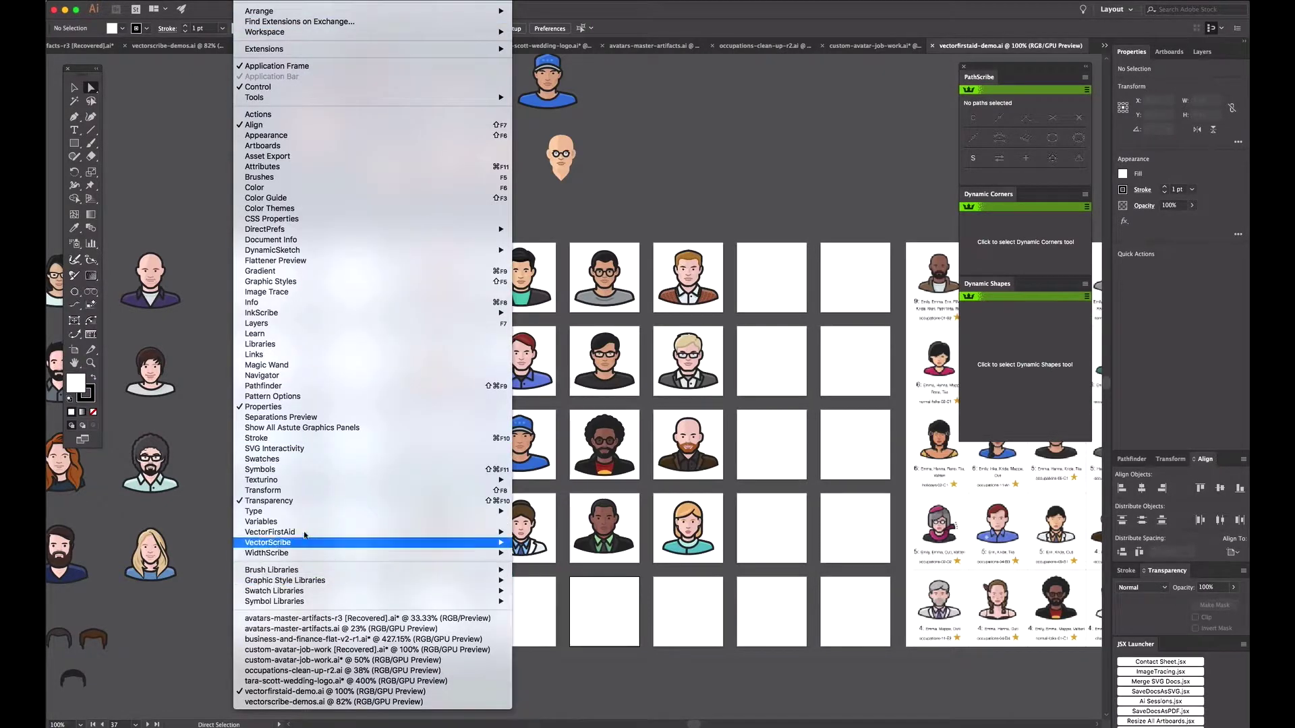
mouse_move(303, 532)
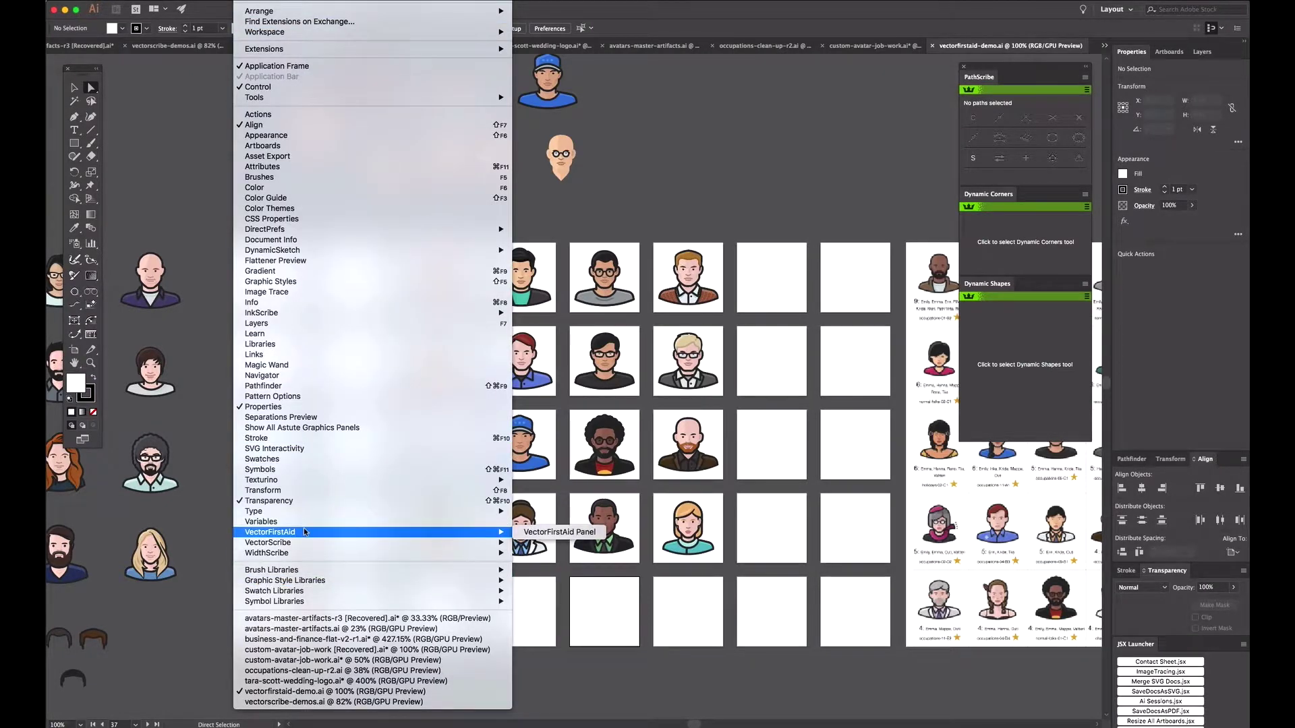
left_click(535, 533)
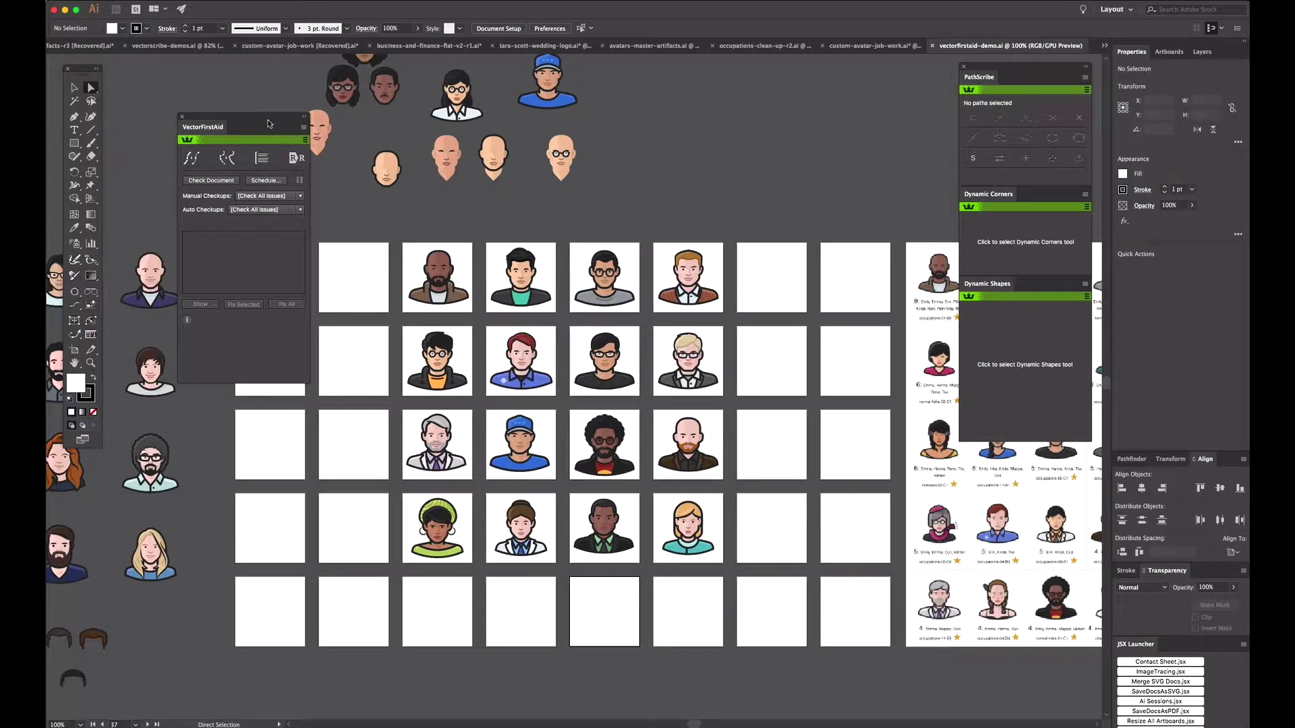
left_click_drag(268, 123, 249, 99)
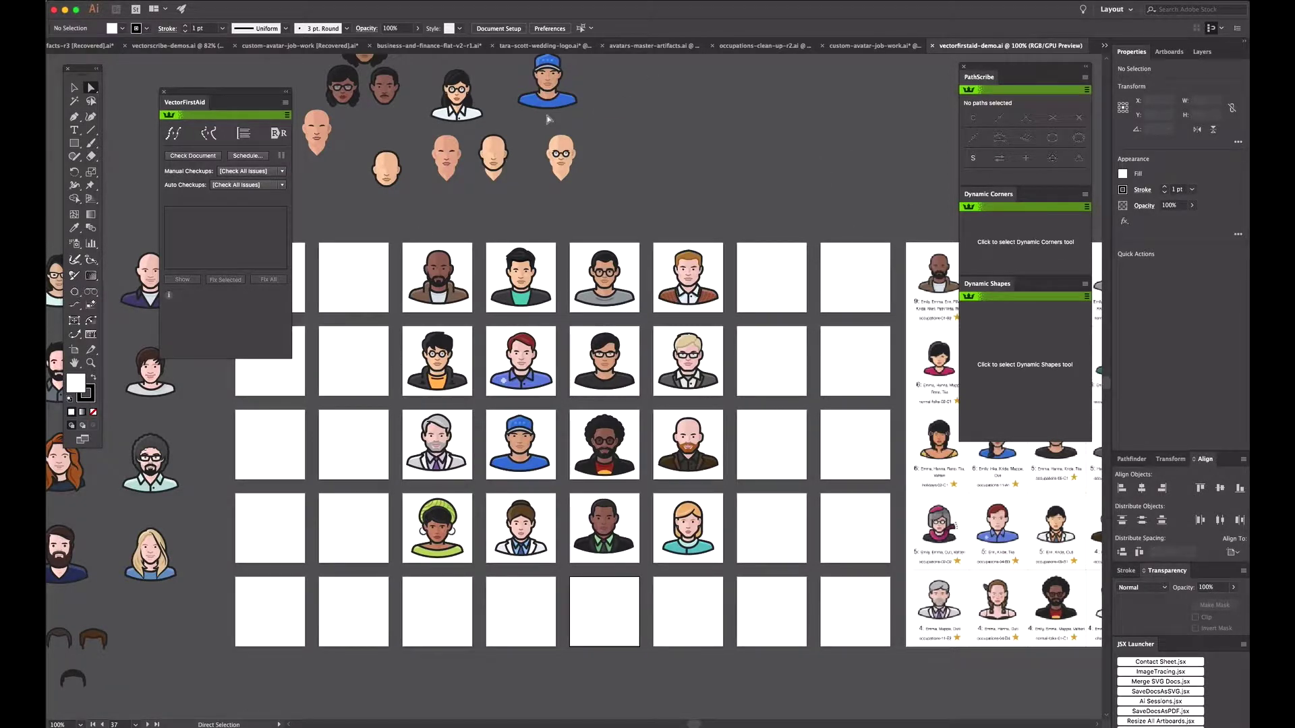
left_click_drag(227, 92, 278, 211)
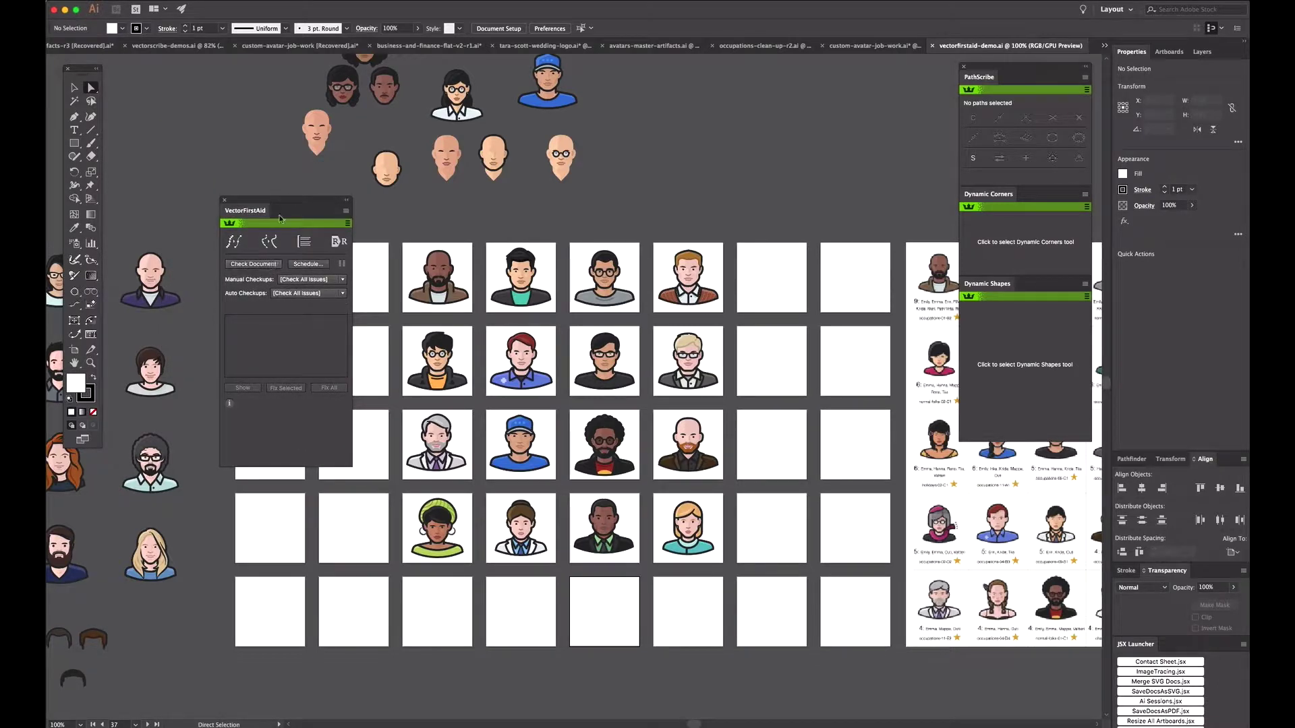
Run a VectorFirstAid check of the whole document and look through the listed issue types.
left_click(253, 265)
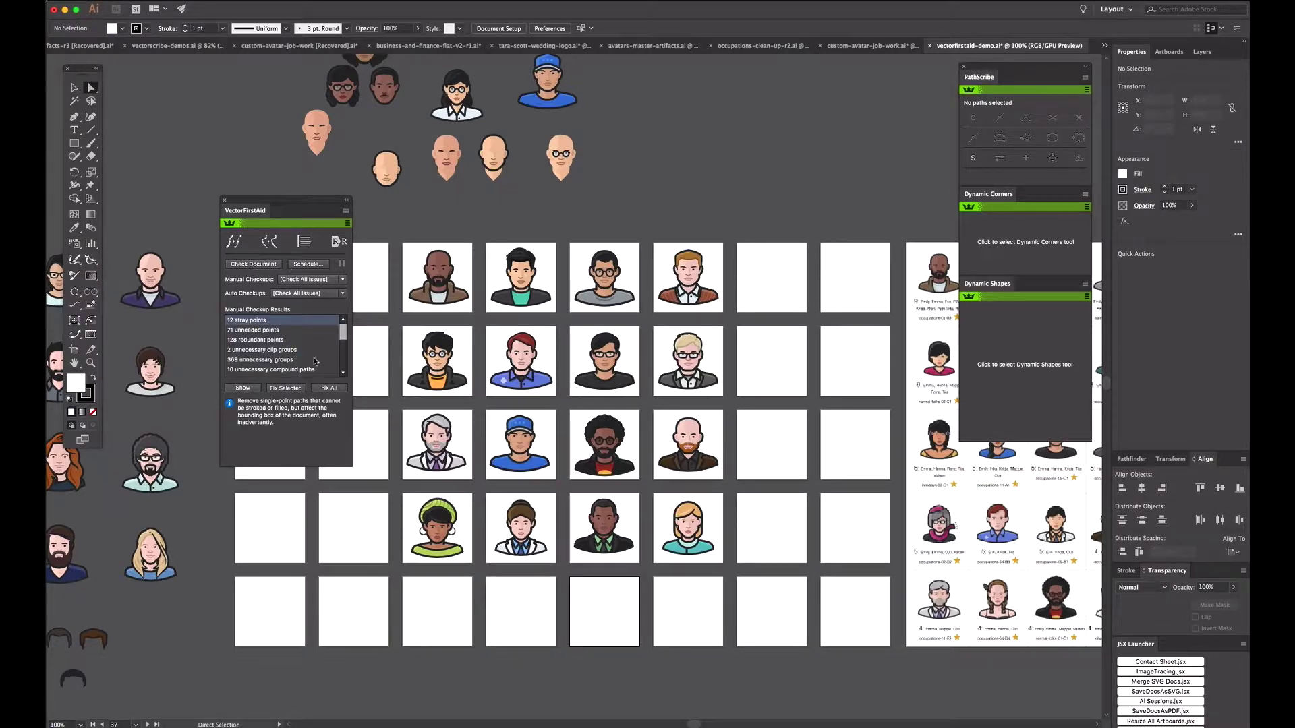
left_click(249, 330)
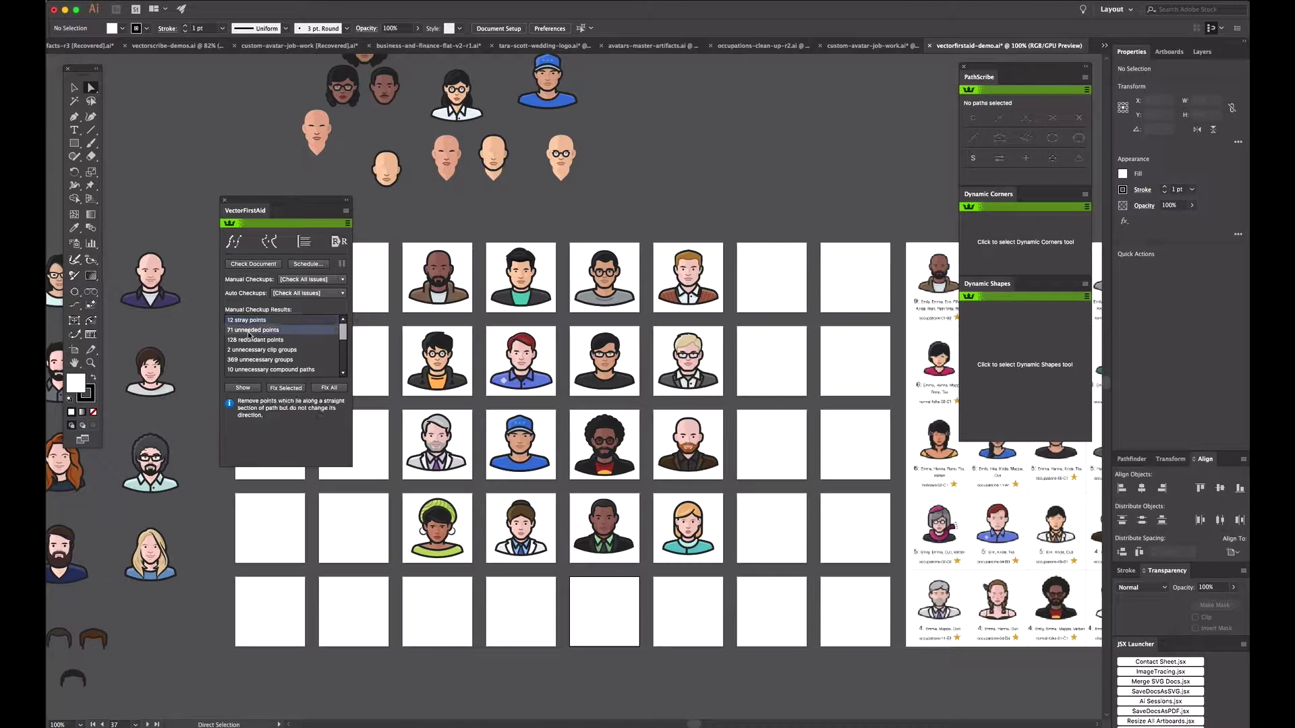
left_click(277, 341)
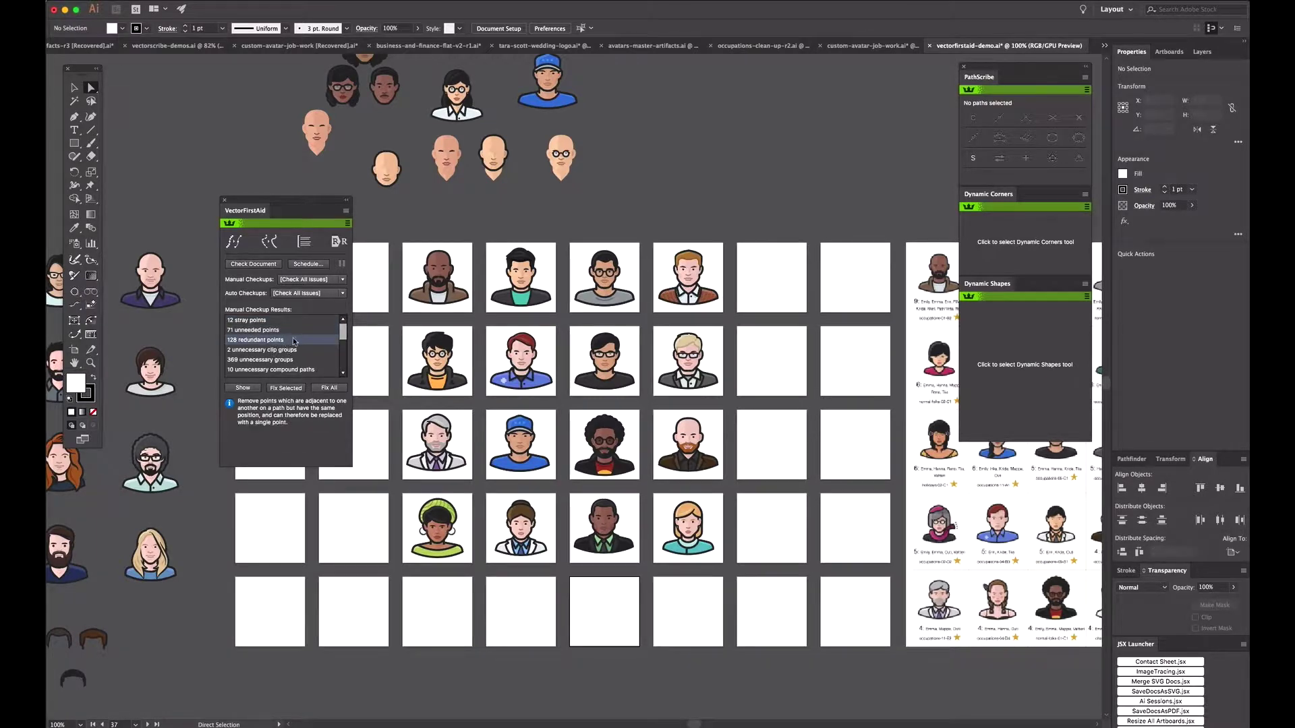
scroll(294, 343, "down", 5)
scroll(294, 342, "down", 2)
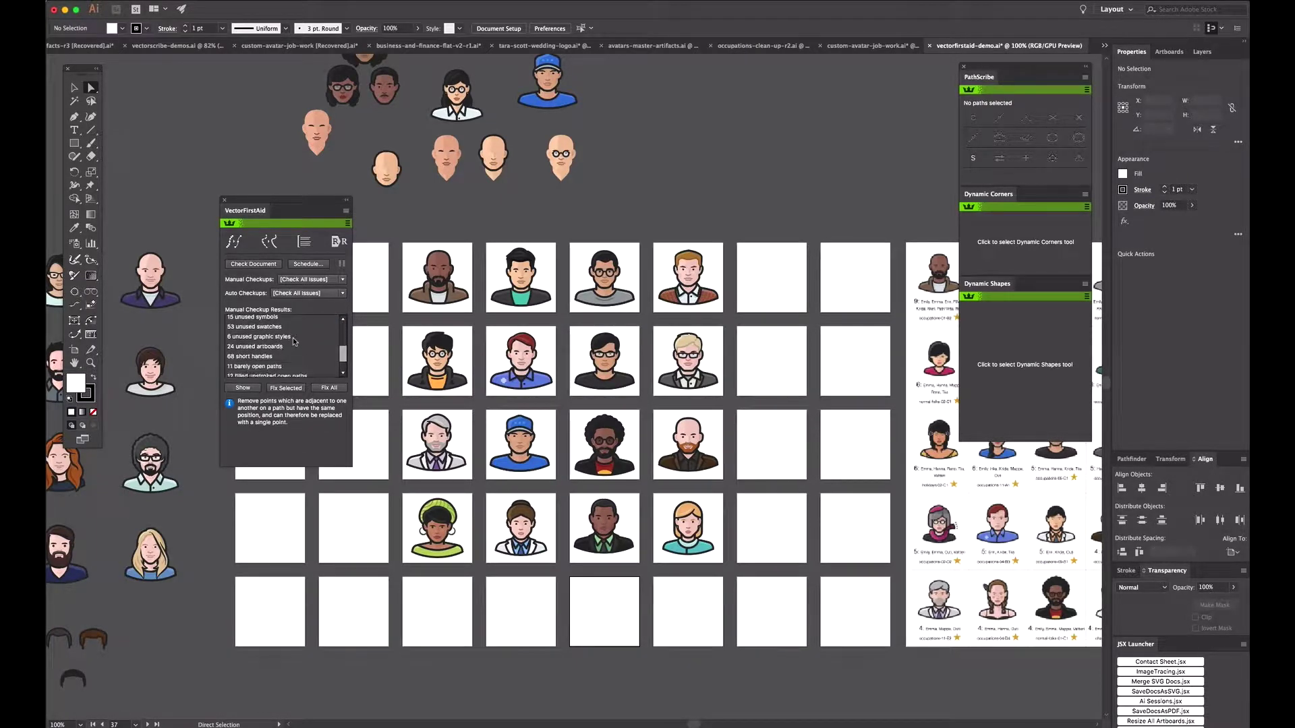
scroll(293, 342, "up", 1)
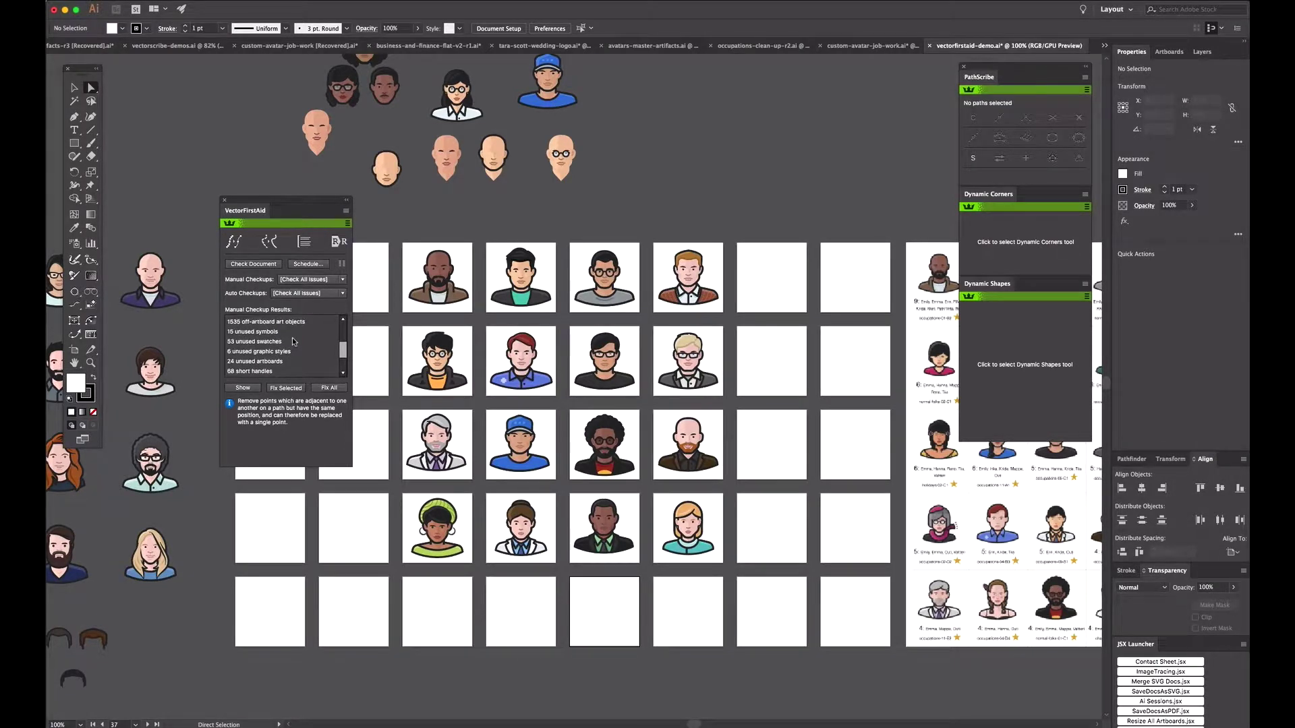
left_click_drag(314, 206, 302, 191)
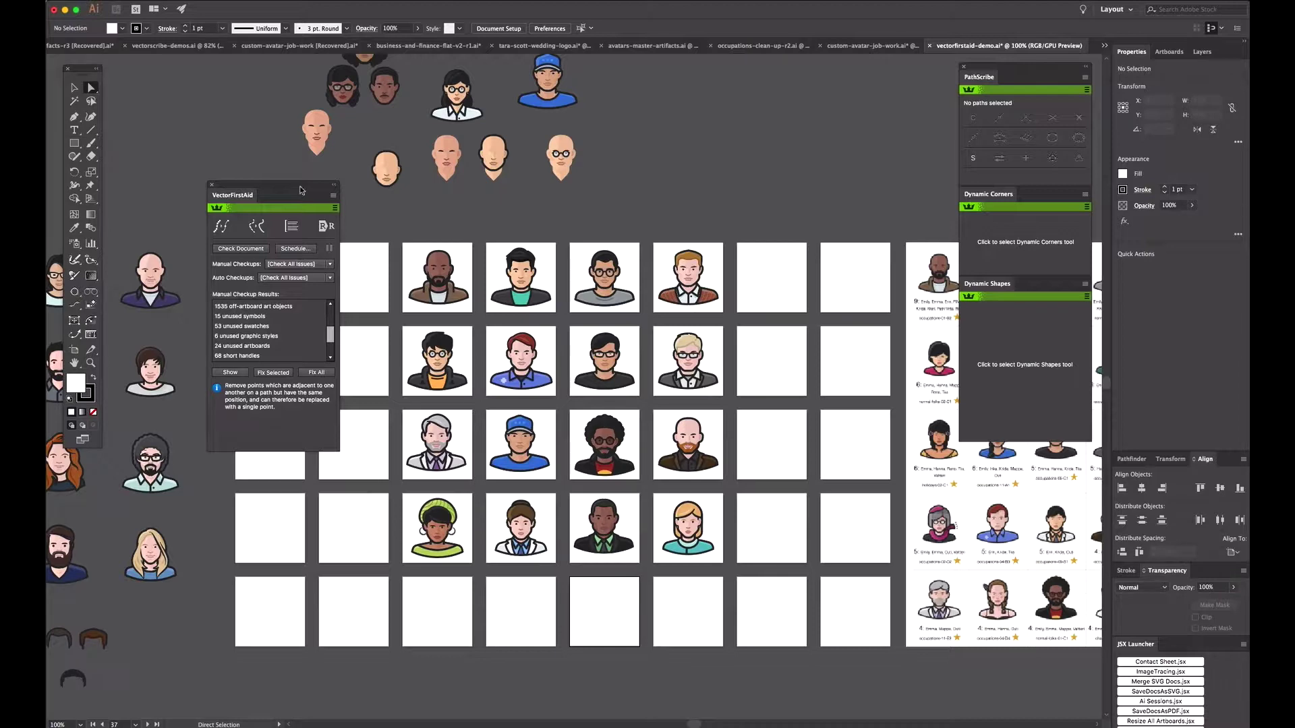
scroll(282, 330, "up", 3)
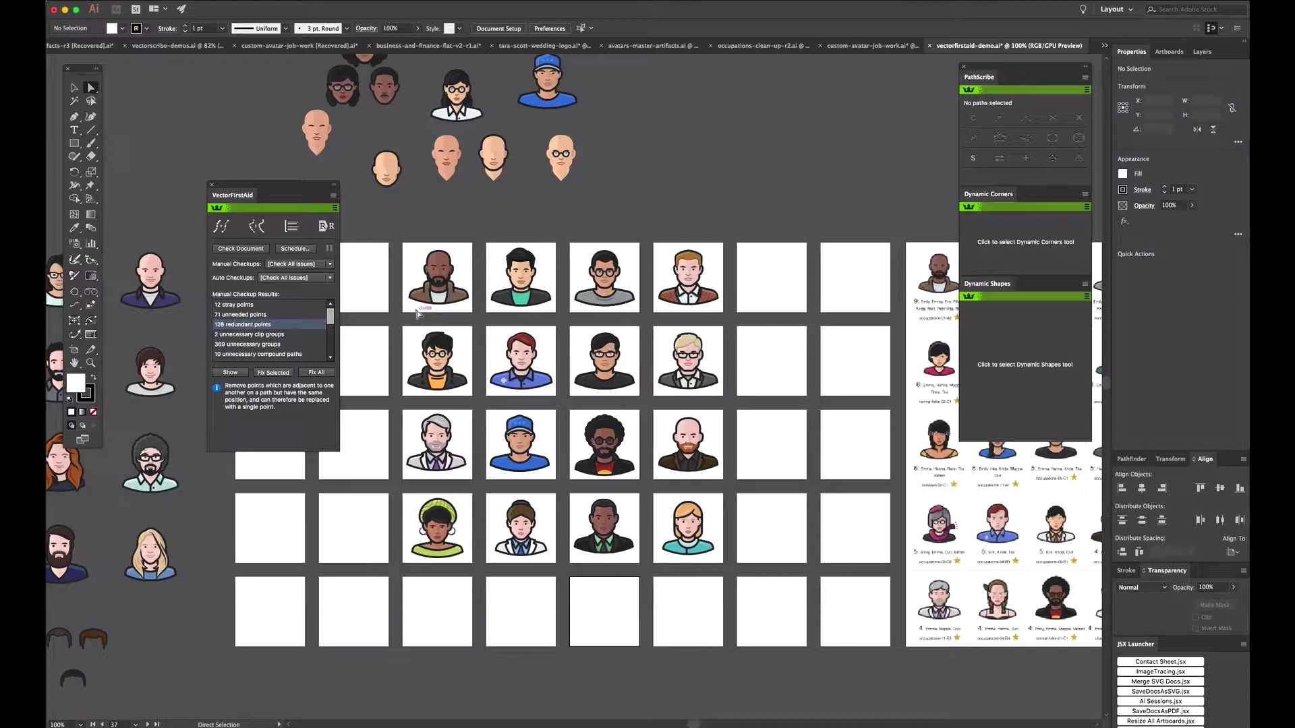
Fix the stray points, unneeded points and redundant points listed in the manual checkup results.
left_click(258, 307)
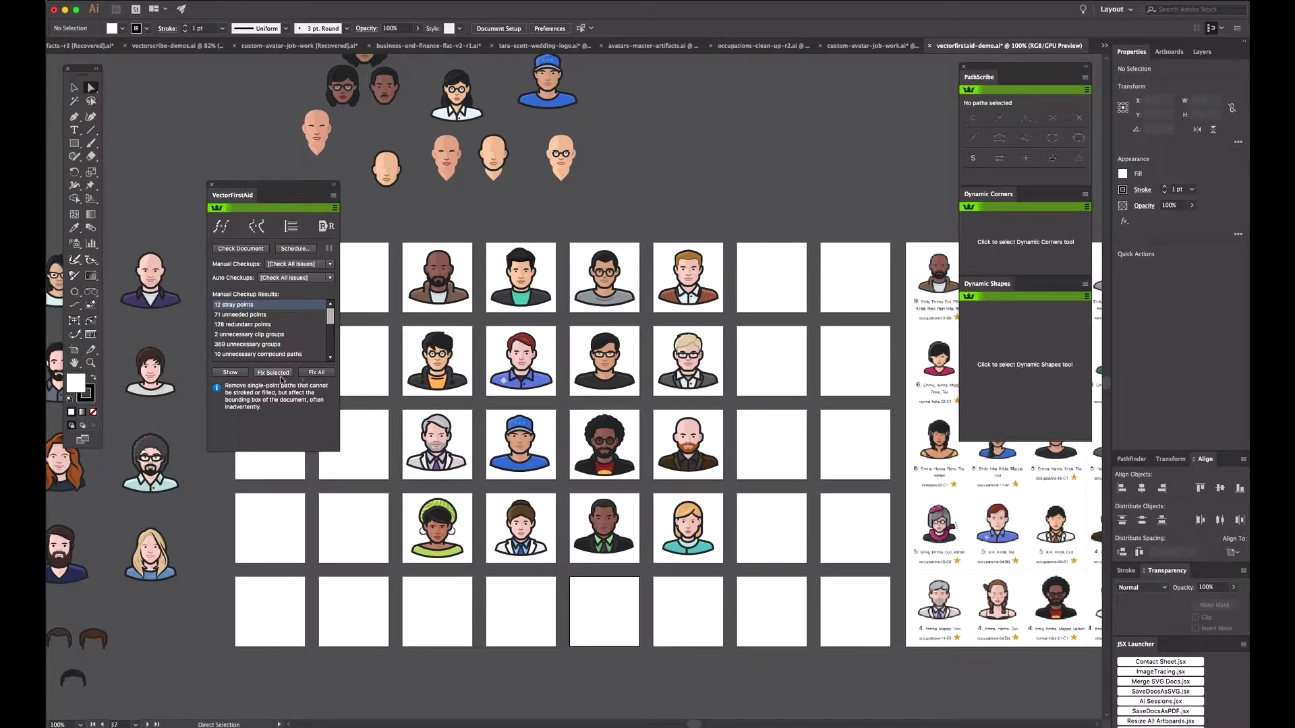
left_click(240, 308)
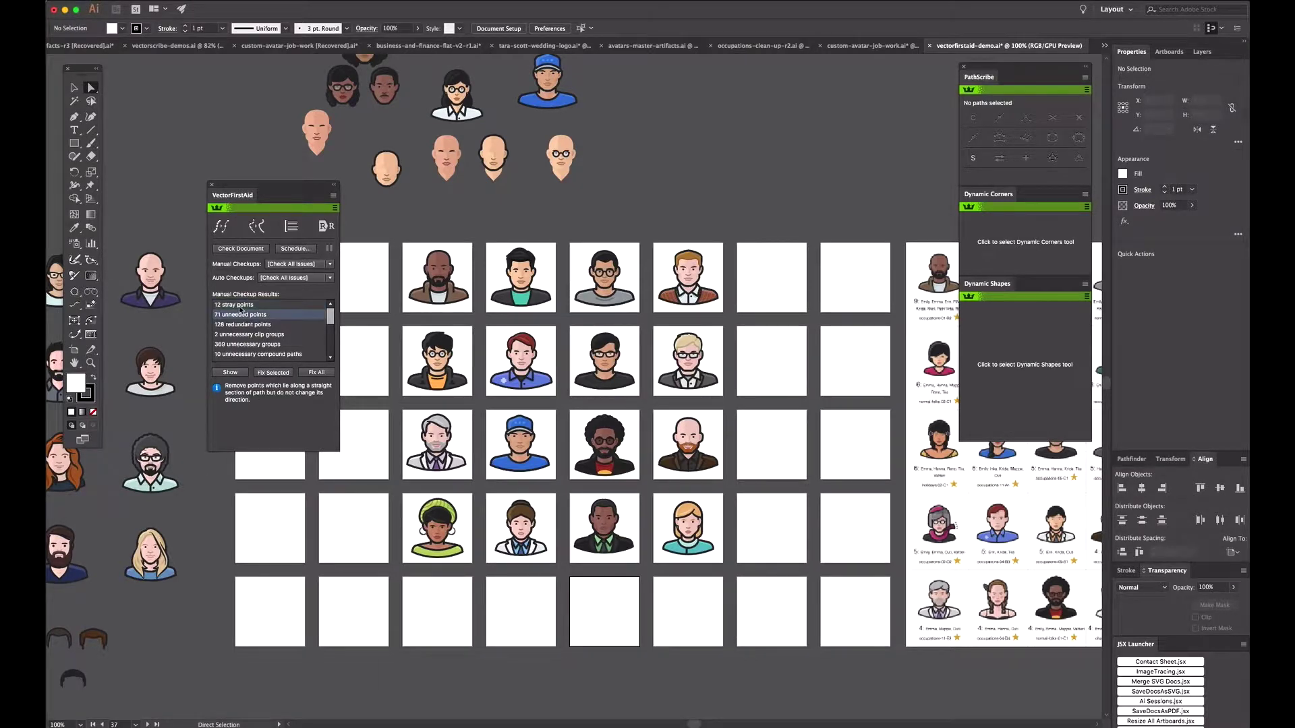
left_click(240, 315)
left_click(245, 325)
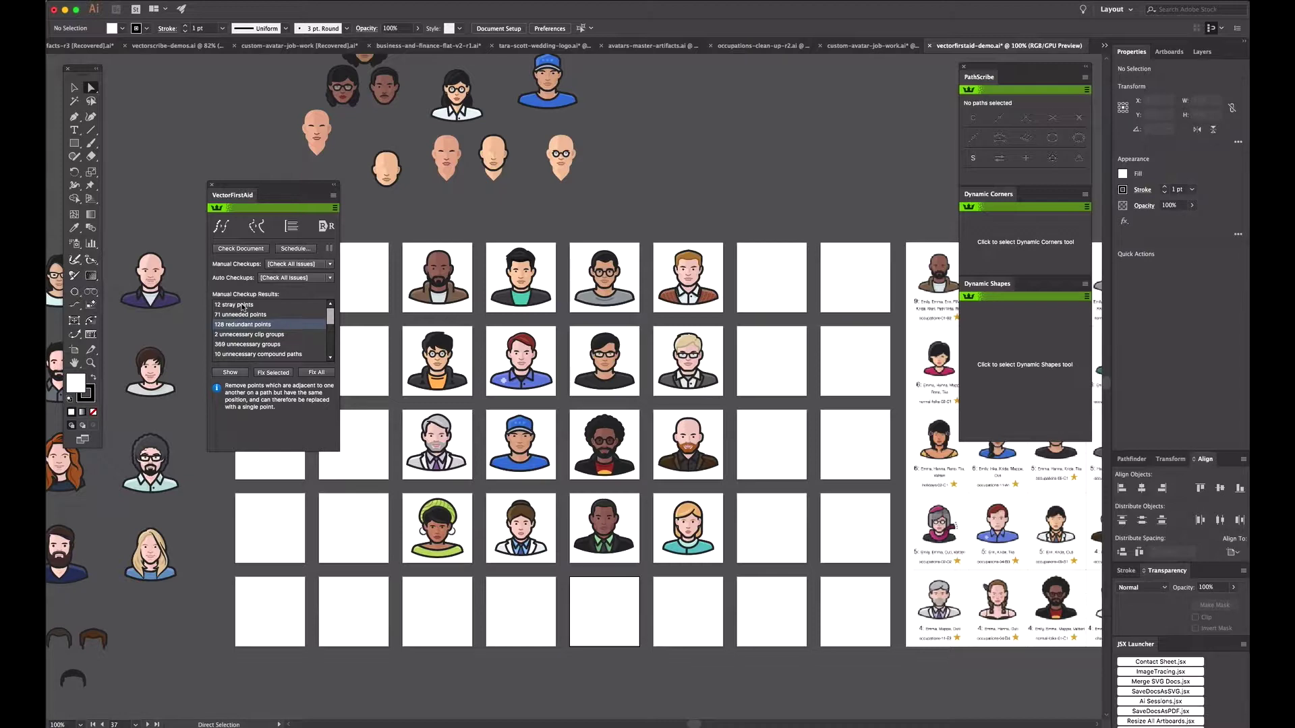
left_click(242, 306)
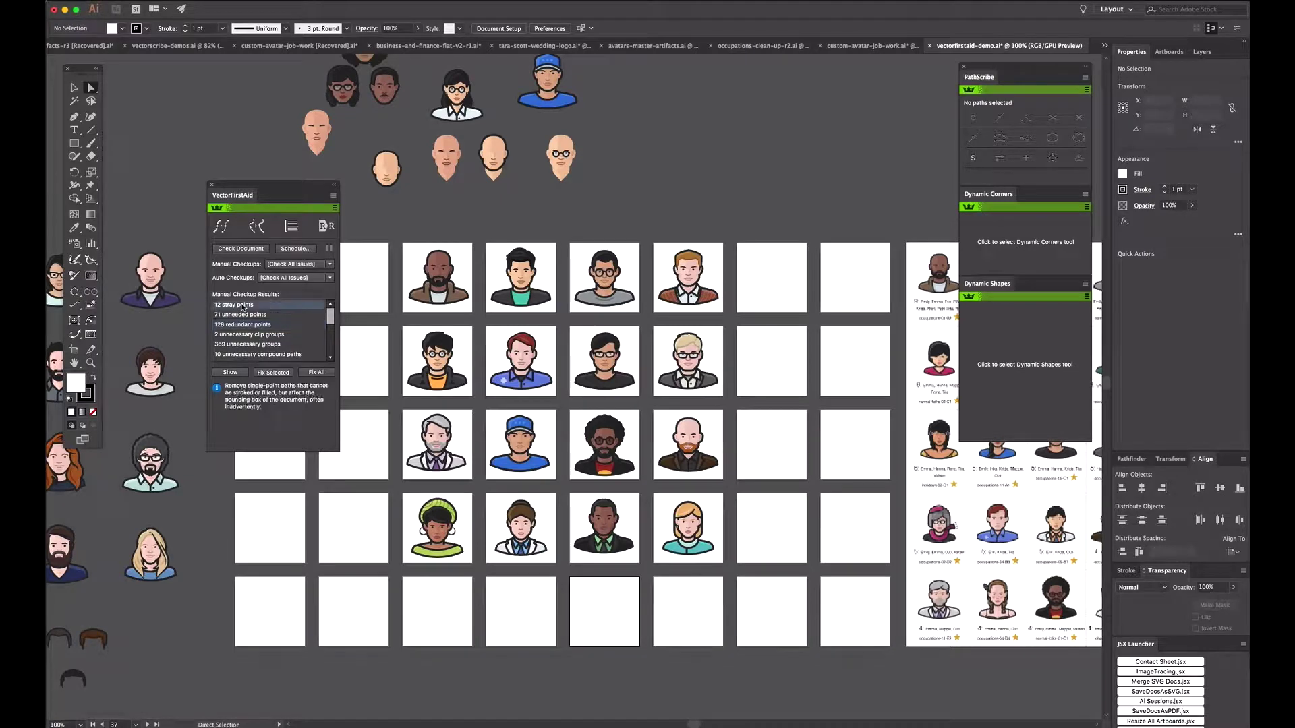
left_click(267, 374)
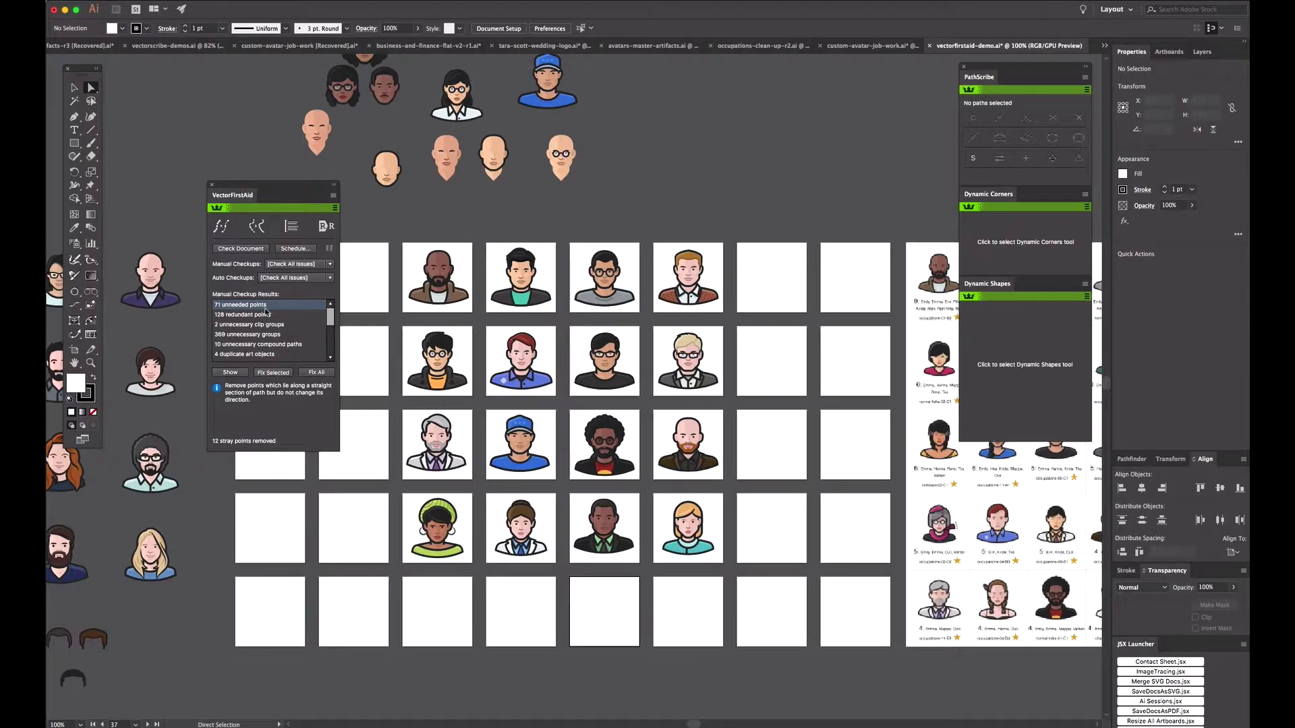
left_click(279, 374)
left_click(279, 375)
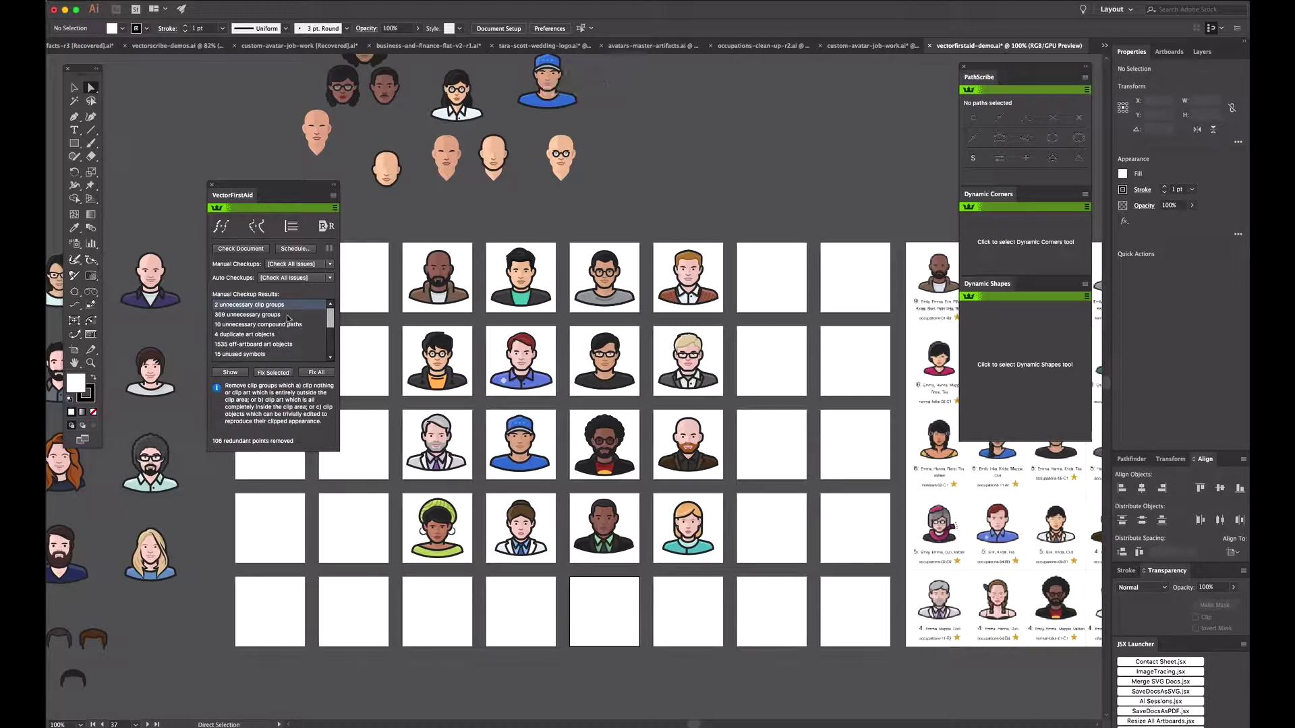
Fix the duplicate art objects and the off-artboard art objects listed in the checkup results.
scroll(288, 319, "down", 1)
scroll(288, 318, "down", 2)
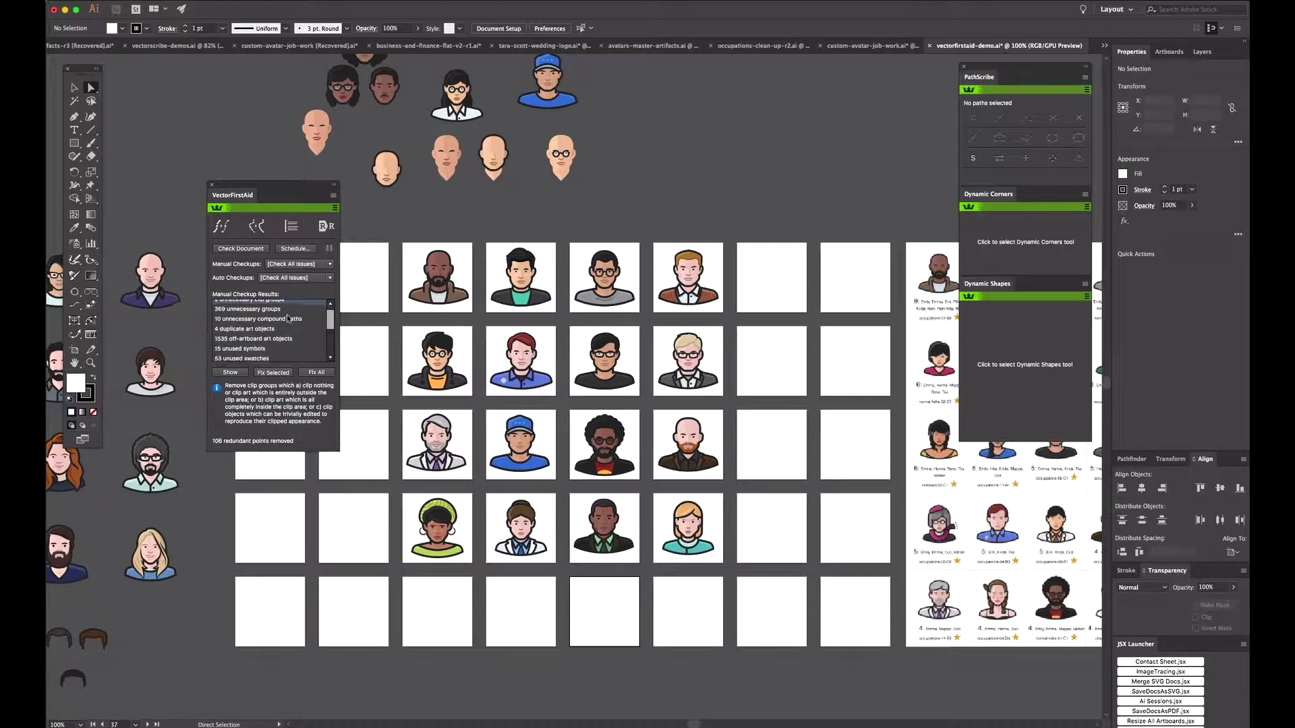
left_click(247, 328)
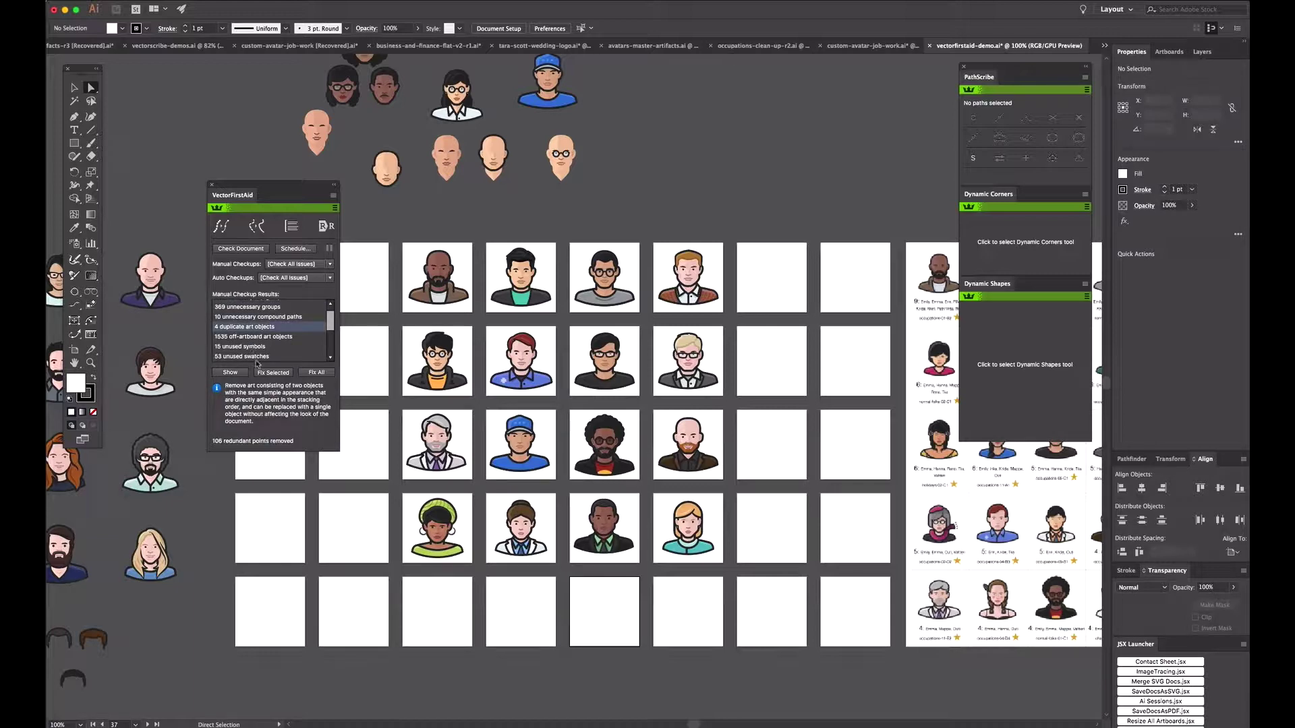
left_click(265, 373)
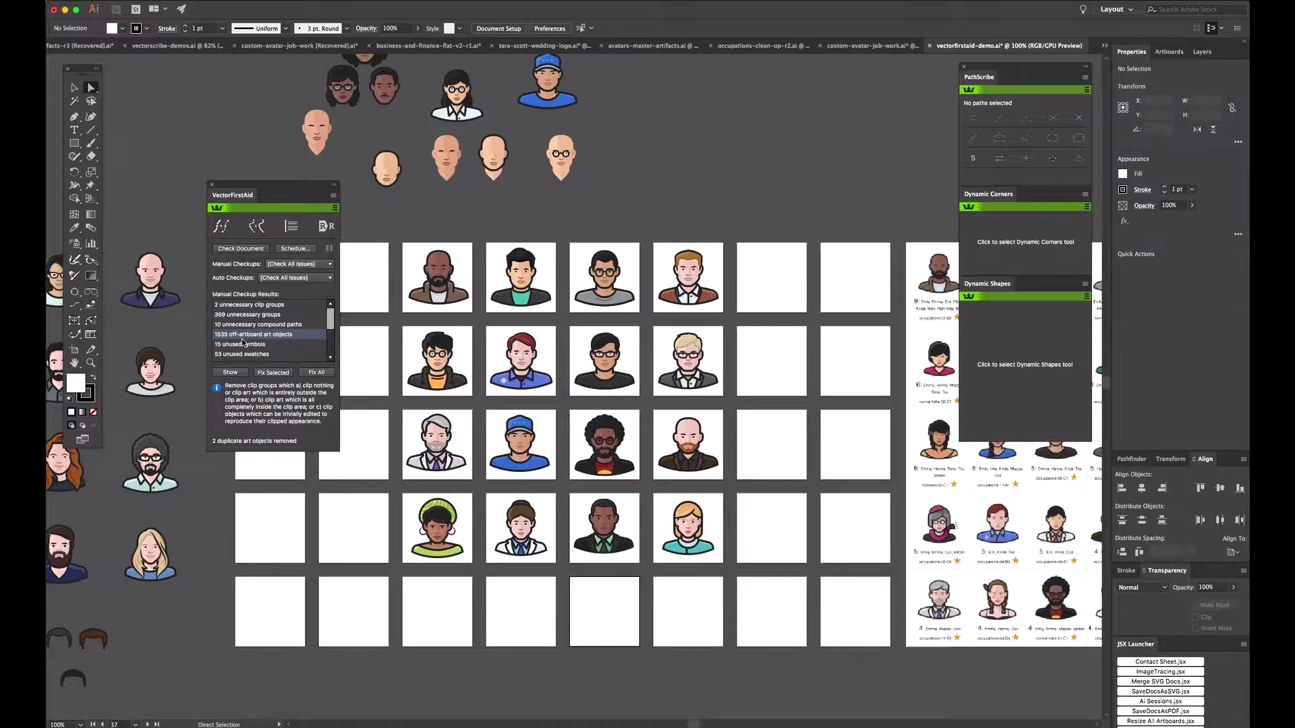
left_click(265, 374)
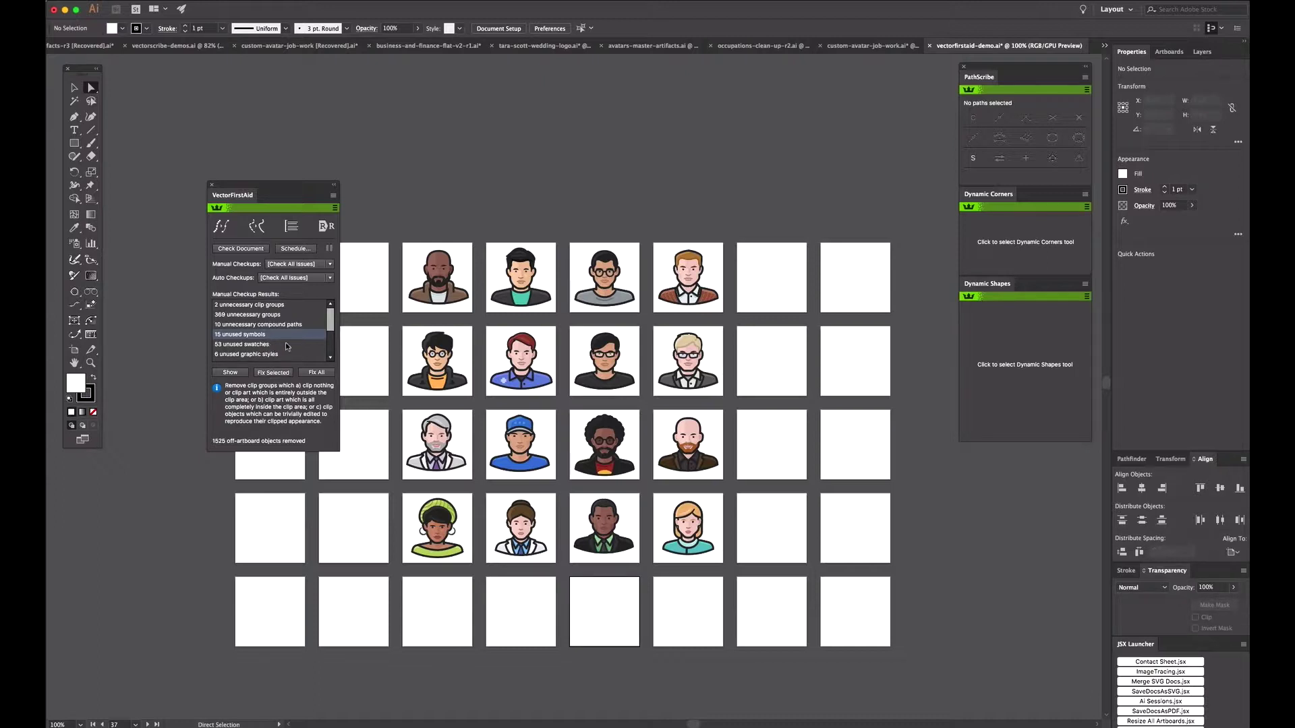
Remove the unused artboards through the checkup results, leaving the other listed issues unfixed.
scroll(286, 344, "down", 2)
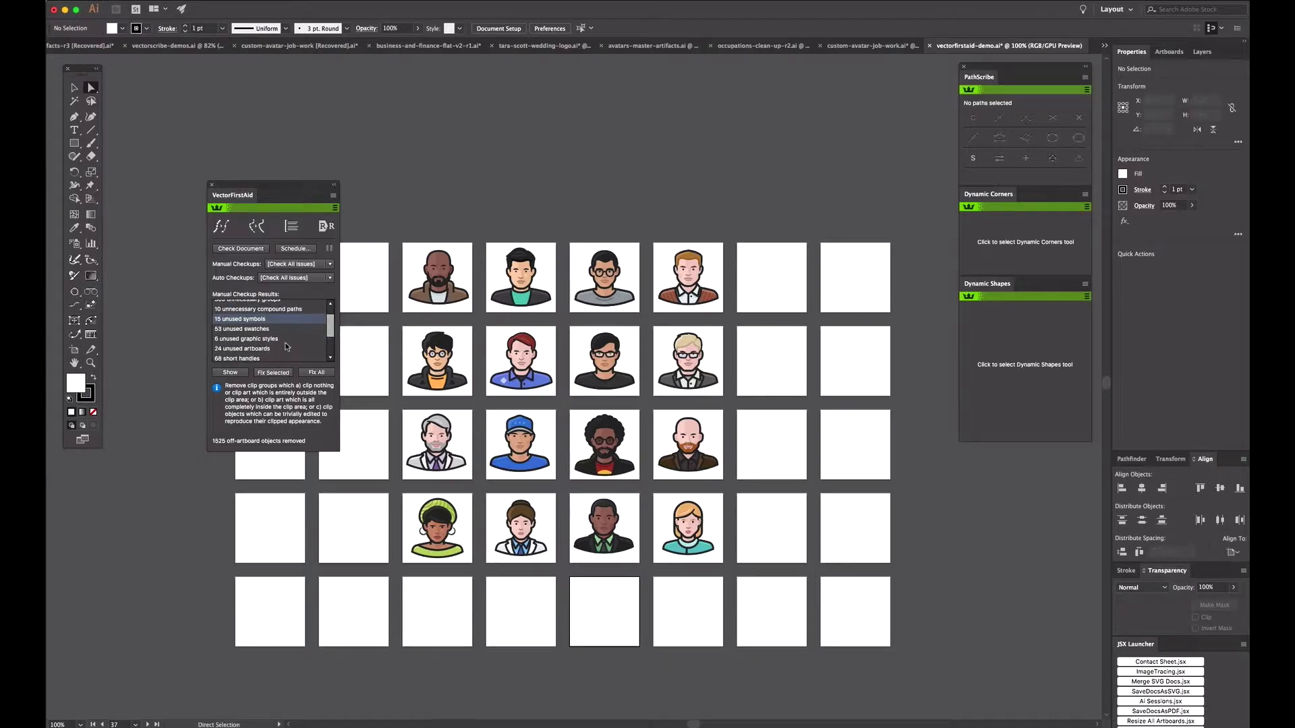
scroll(286, 346, "down", 1)
left_click(259, 336)
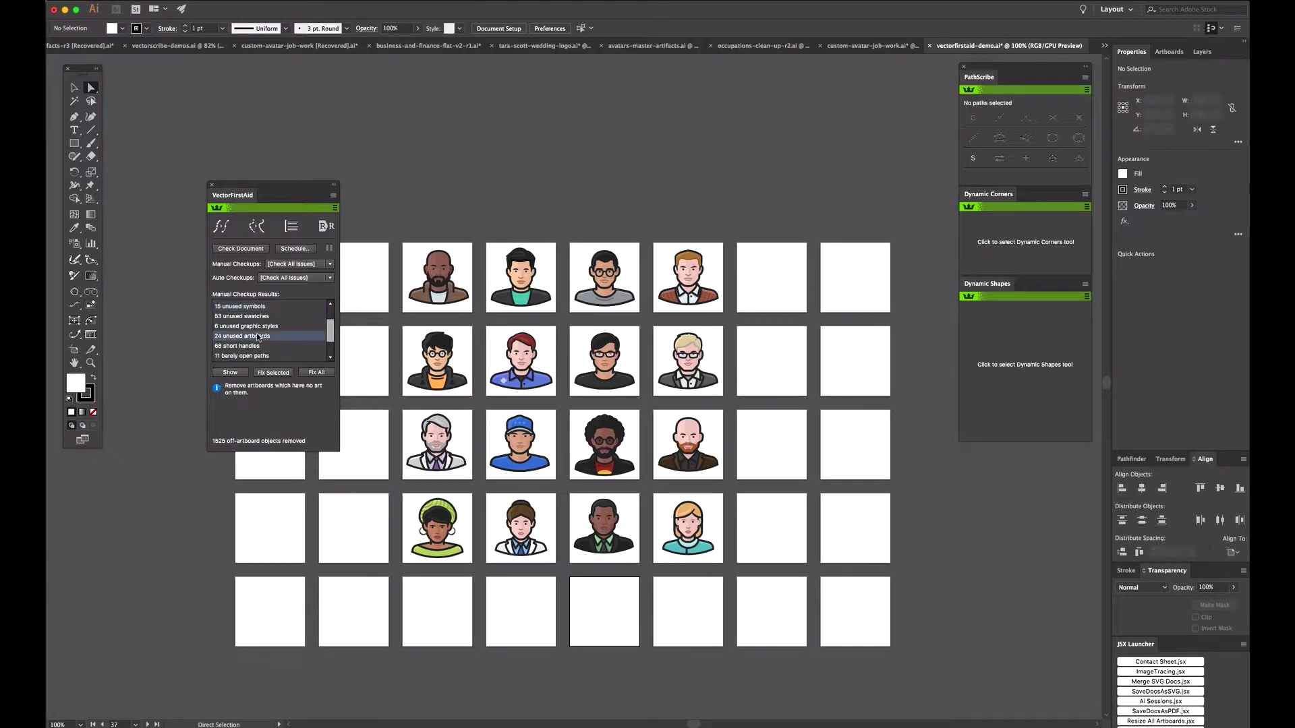
left_click(274, 373)
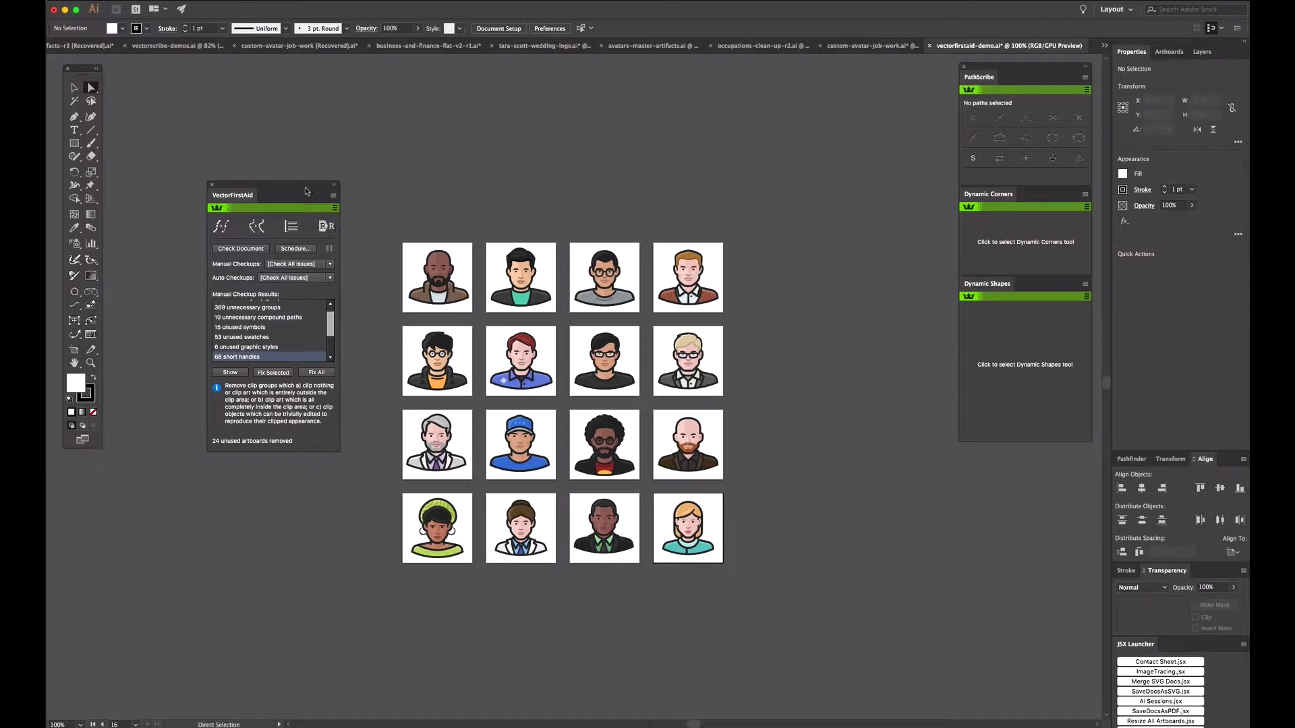
left_click_drag(306, 191, 303, 179)
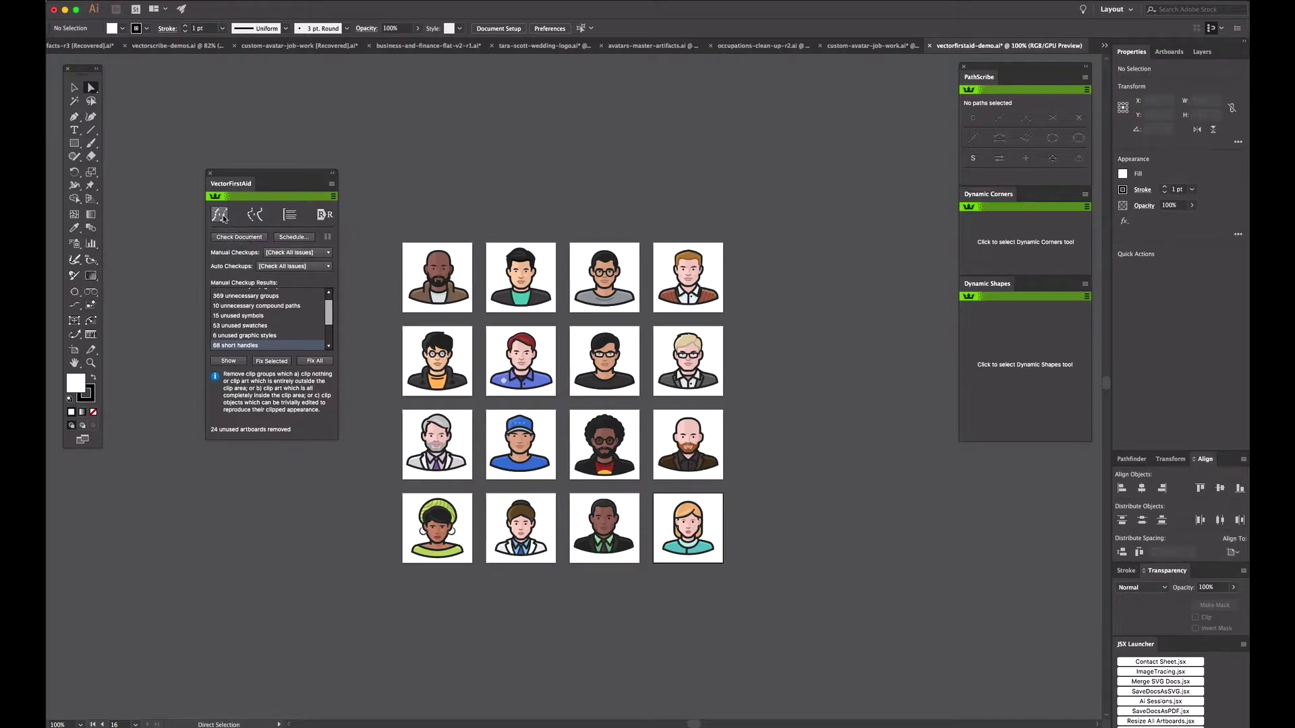
left_click(220, 215)
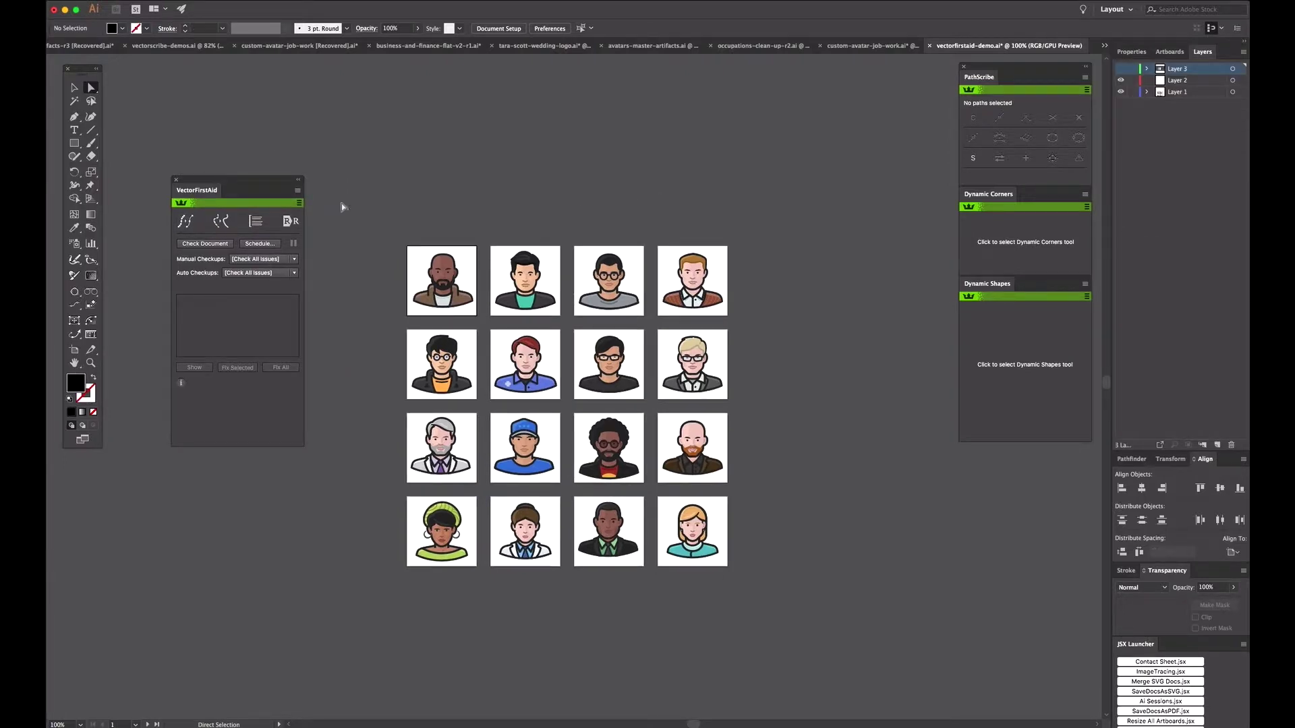
Select the three separate lines of point text above the avatars and combine them into one text object.
left_click(257, 227)
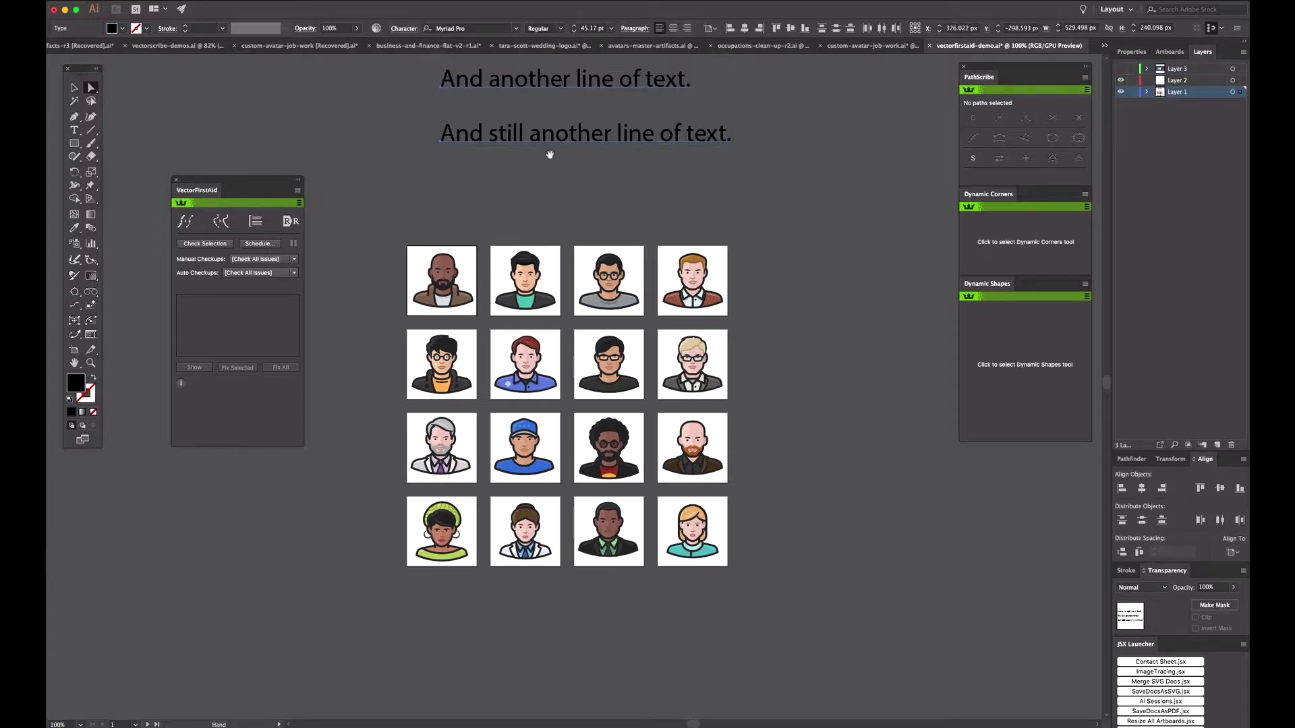
left_click_drag(549, 153, 531, 271)
left_click(419, 135)
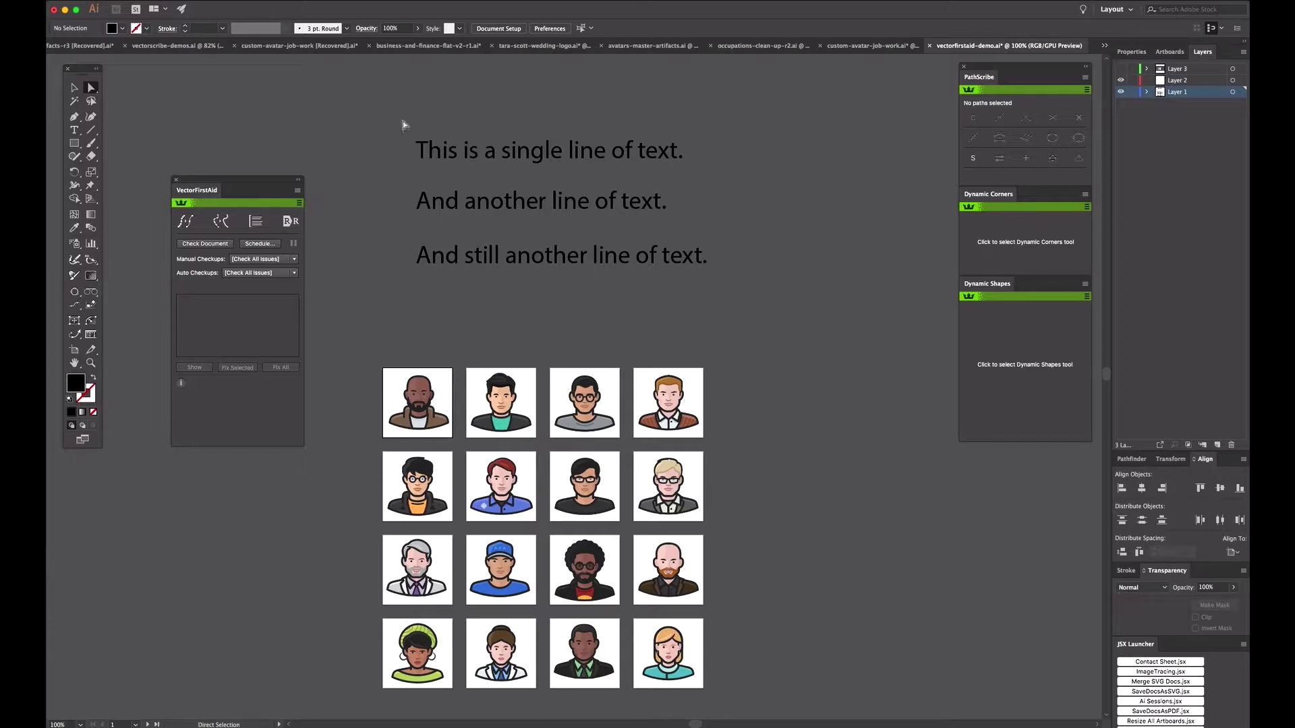
key("space")
left_click_drag(426, 133, 747, 278)
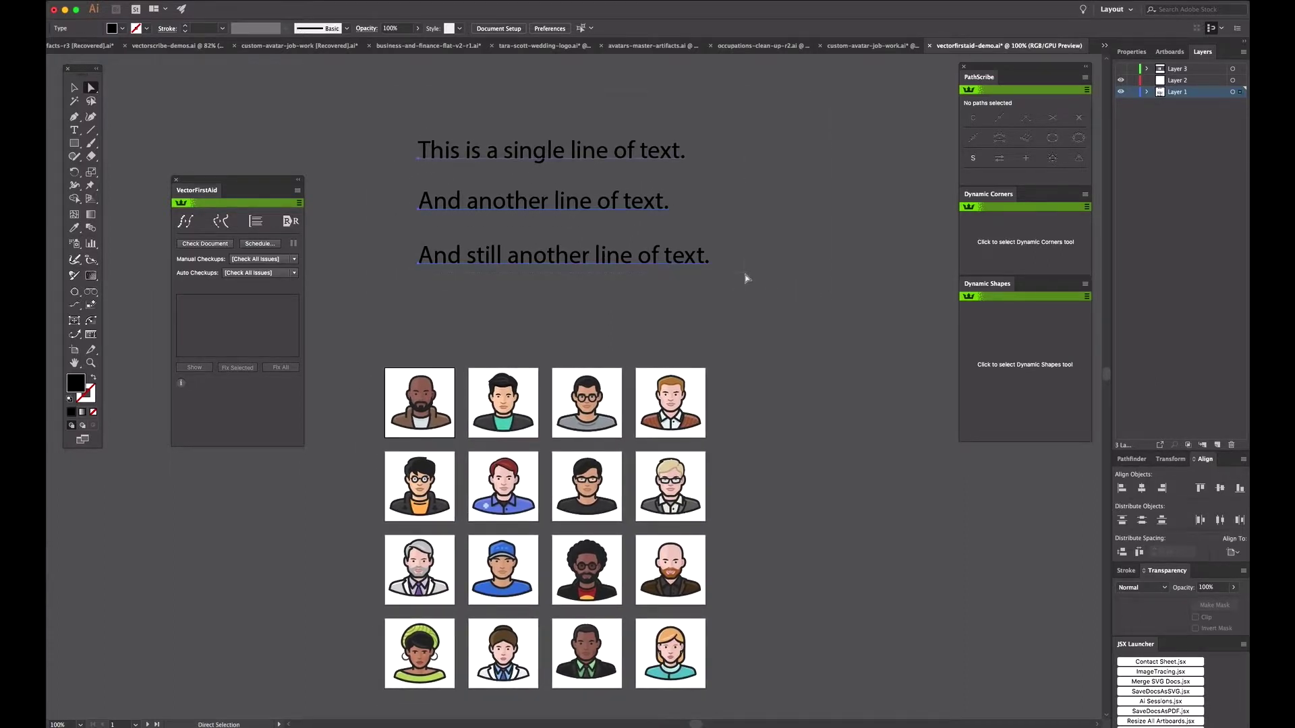
left_click(265, 224)
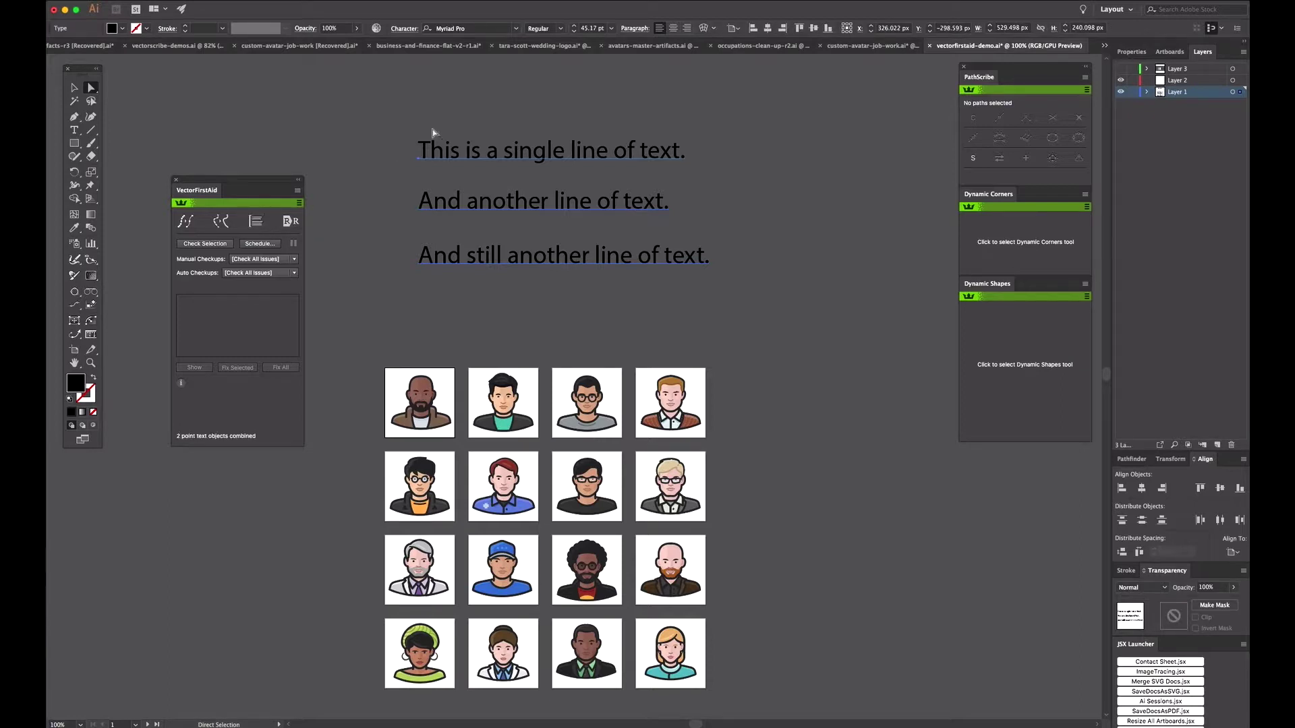
Try shifting the combined text slightly, undo the move and deselect the text.
left_click_drag(538, 156, 507, 132)
key("super+z")
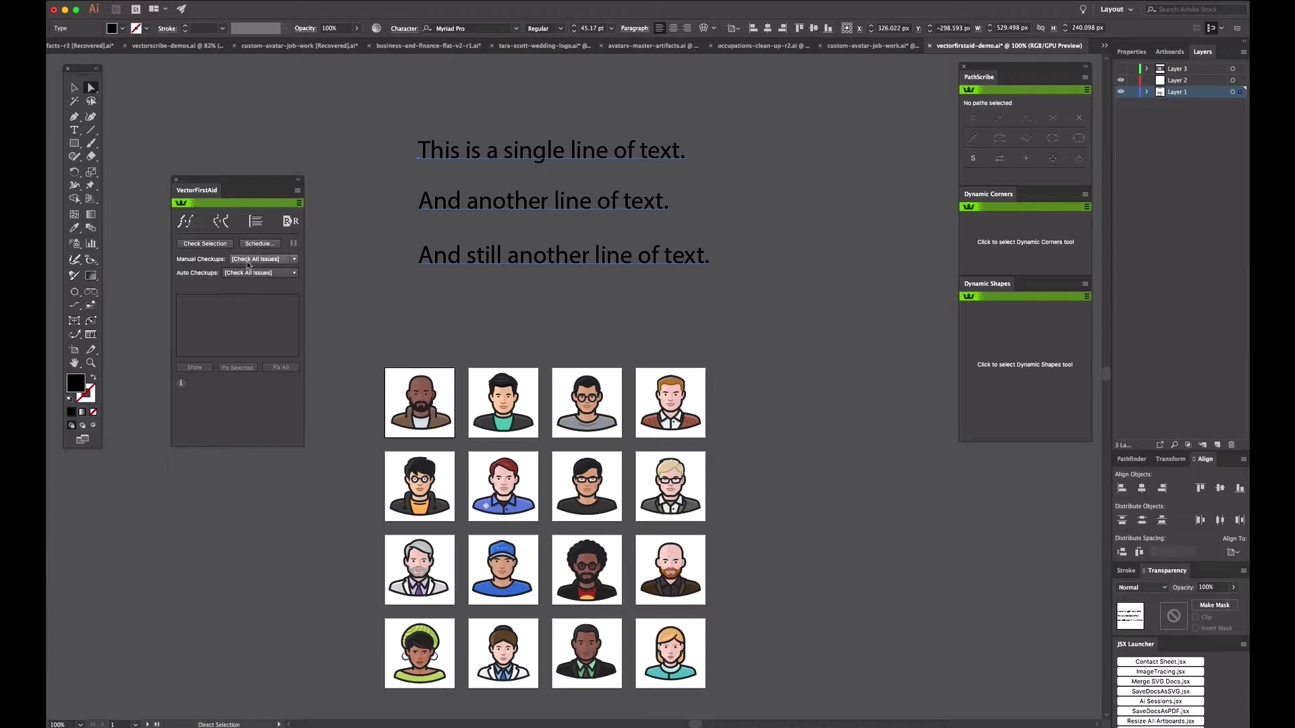
left_click(335, 167)
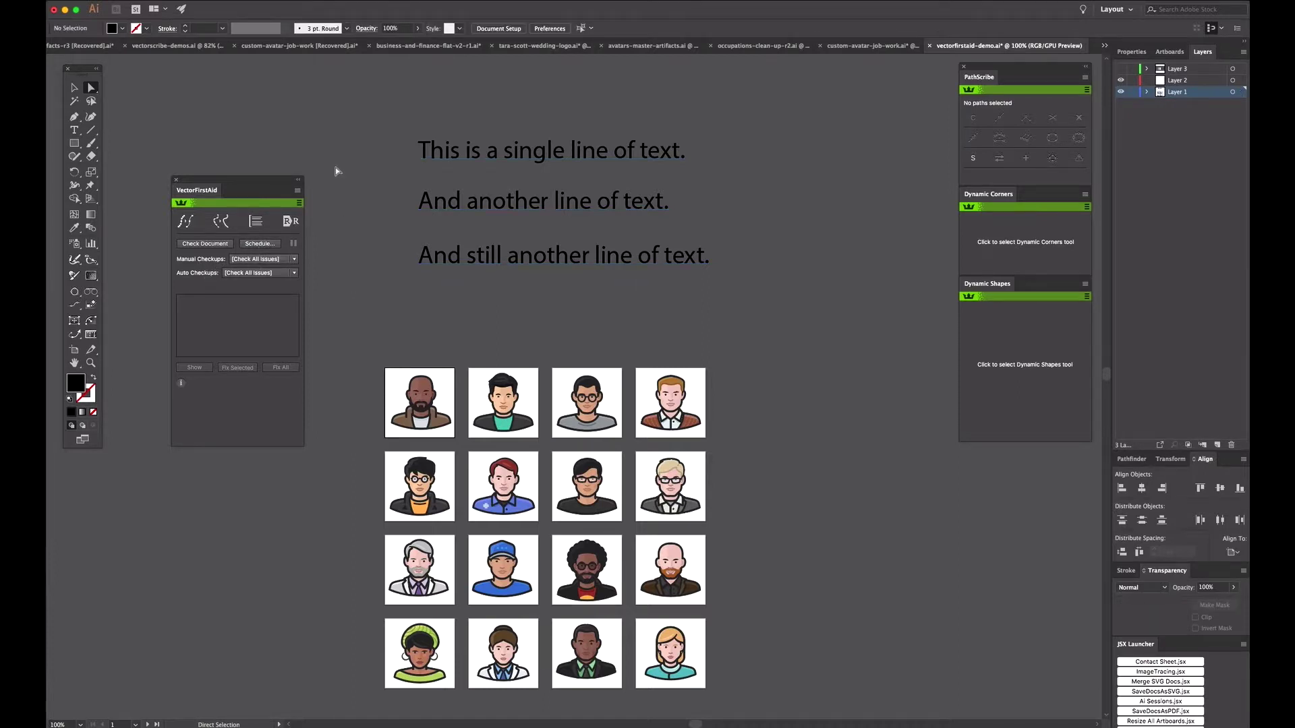
Review the AutoCheckup Schedule options for automatically running document checkups, leaving them as they are.
left_click(255, 246)
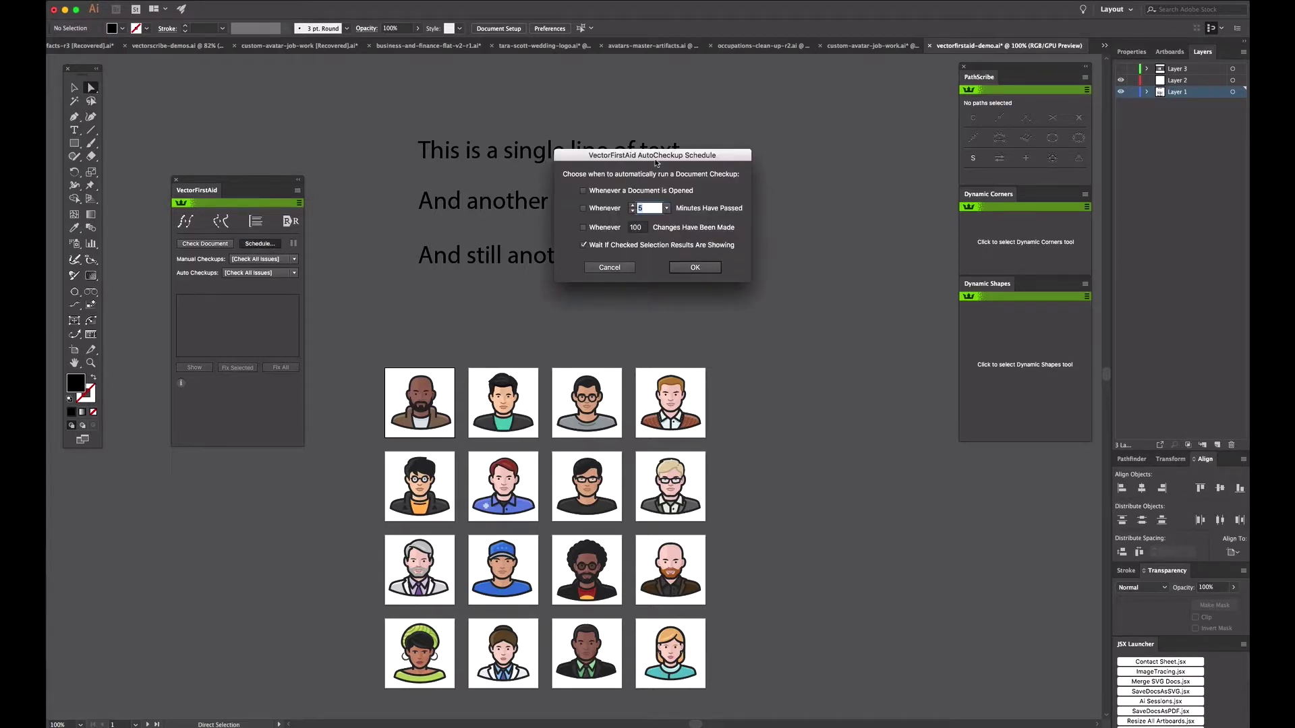
left_click_drag(660, 161, 473, 194)
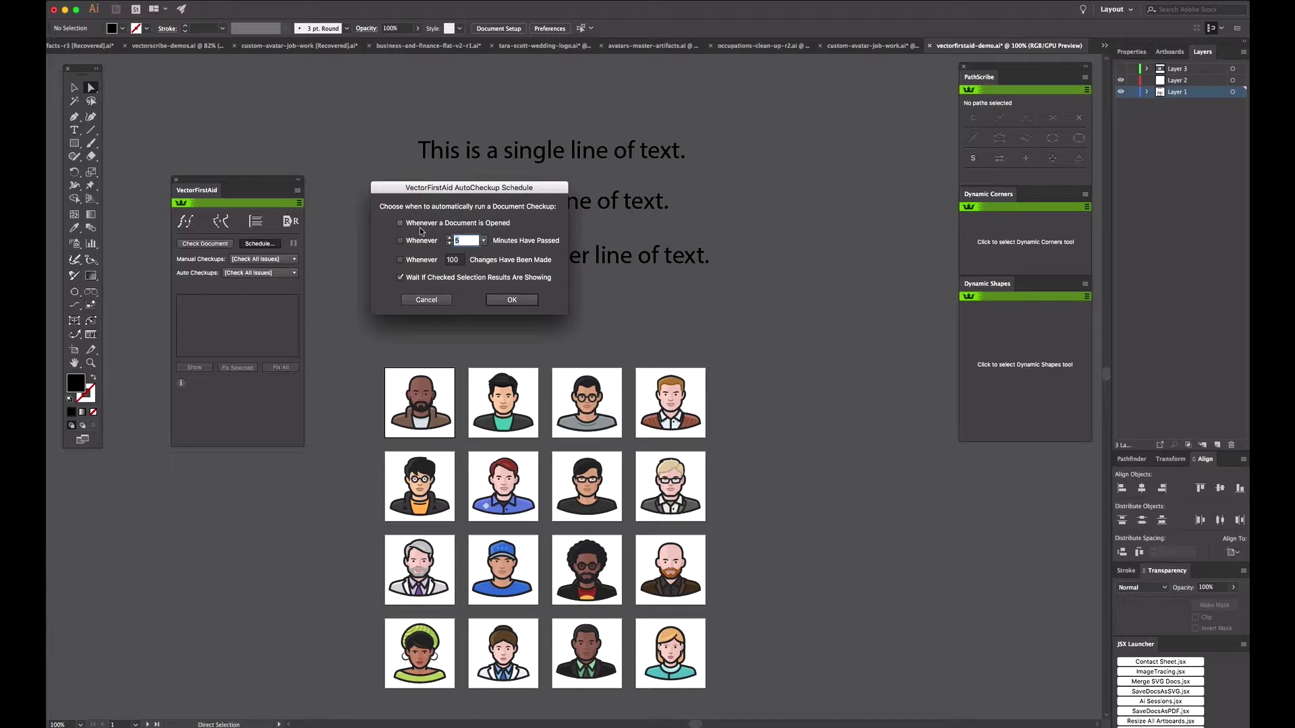
left_click_drag(425, 193, 405, 182)
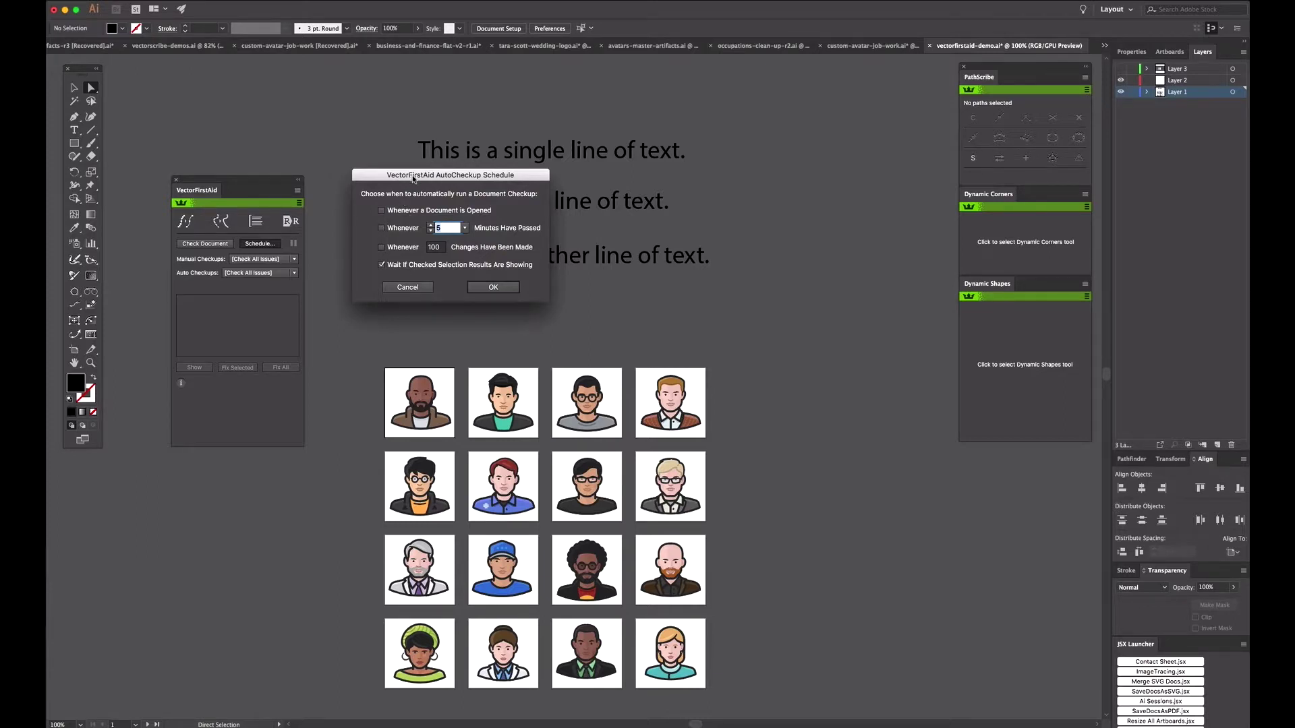
left_click_drag(414, 177, 412, 202)
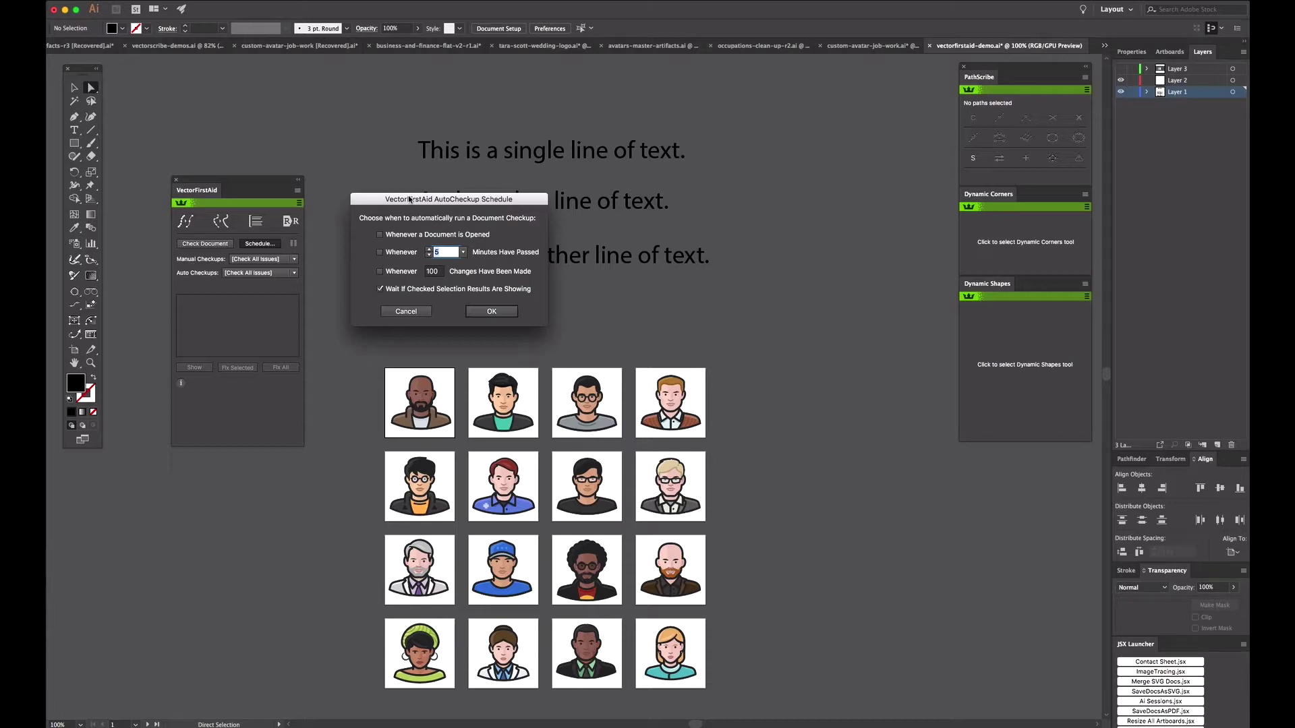
left_click(404, 312)
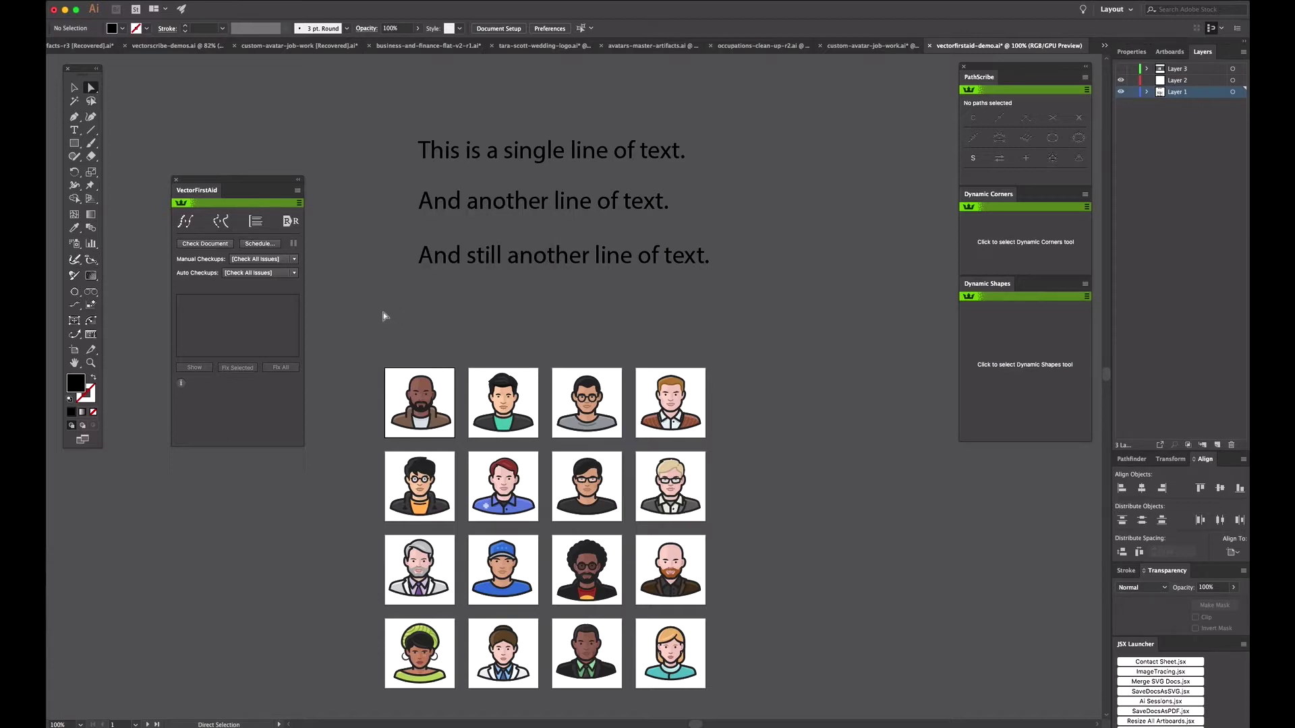
Configure a new checkup profile and add the Remove Stray Points, Remove Duplicate Art and Remove Unused Symbols operations to it.
left_click(295, 260)
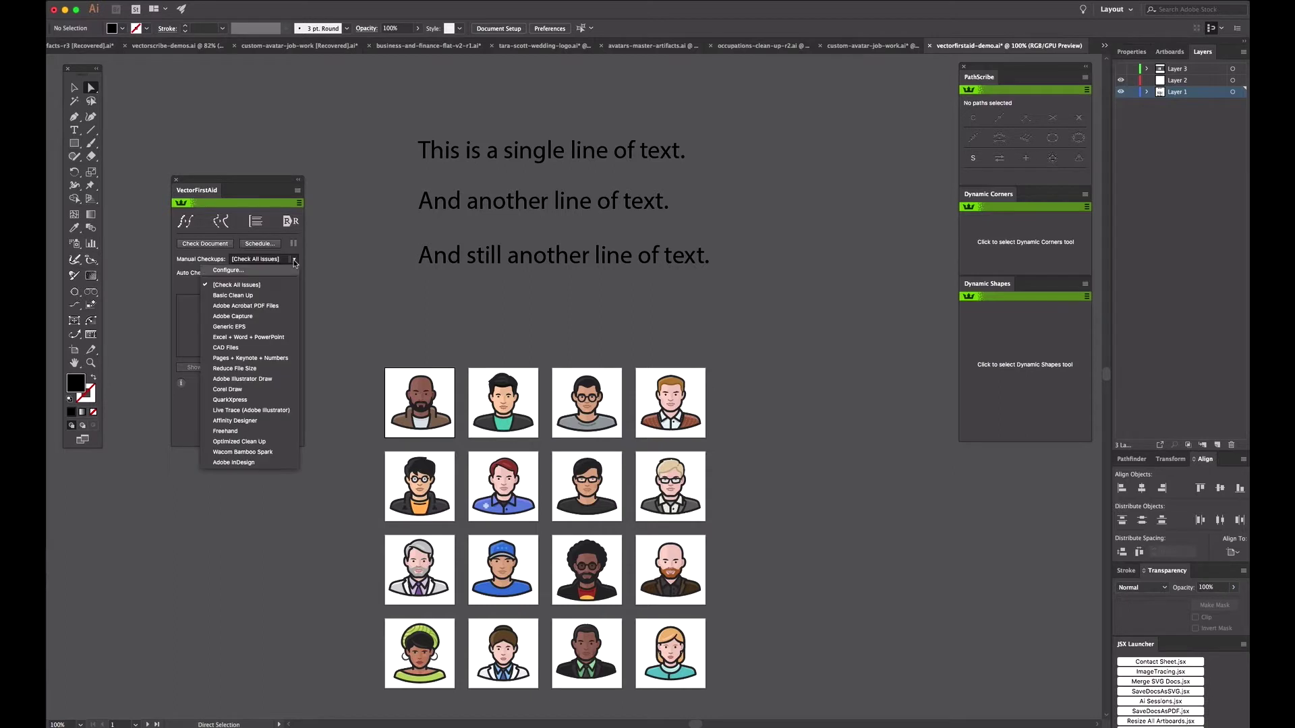
left_click(240, 274)
left_click_drag(523, 125, 450, 113)
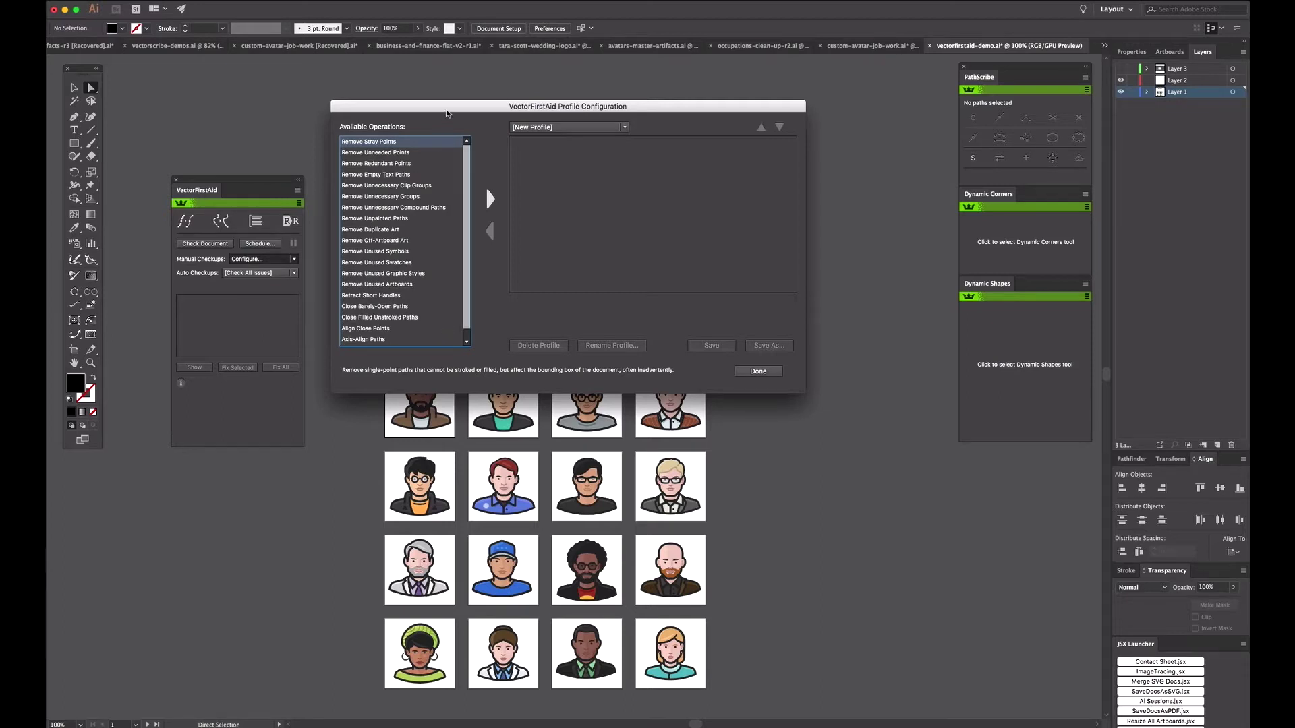
left_click_drag(447, 113, 442, 120)
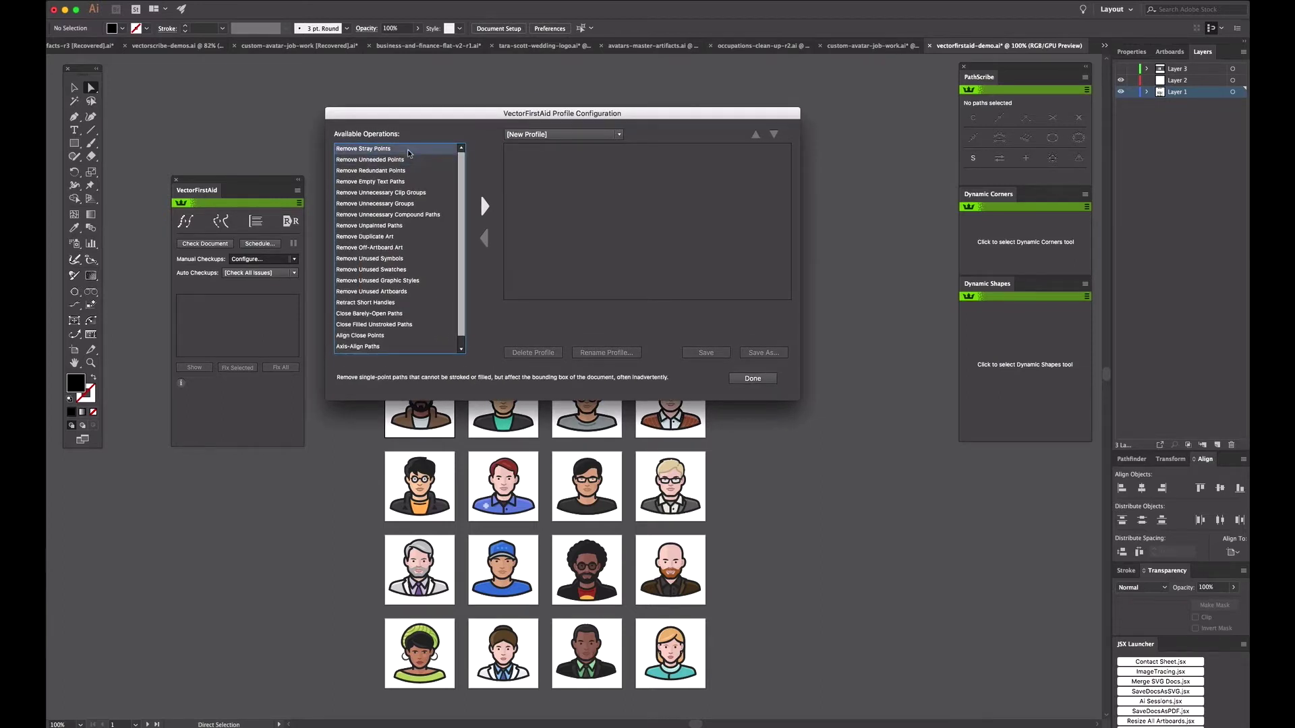
left_click(485, 205)
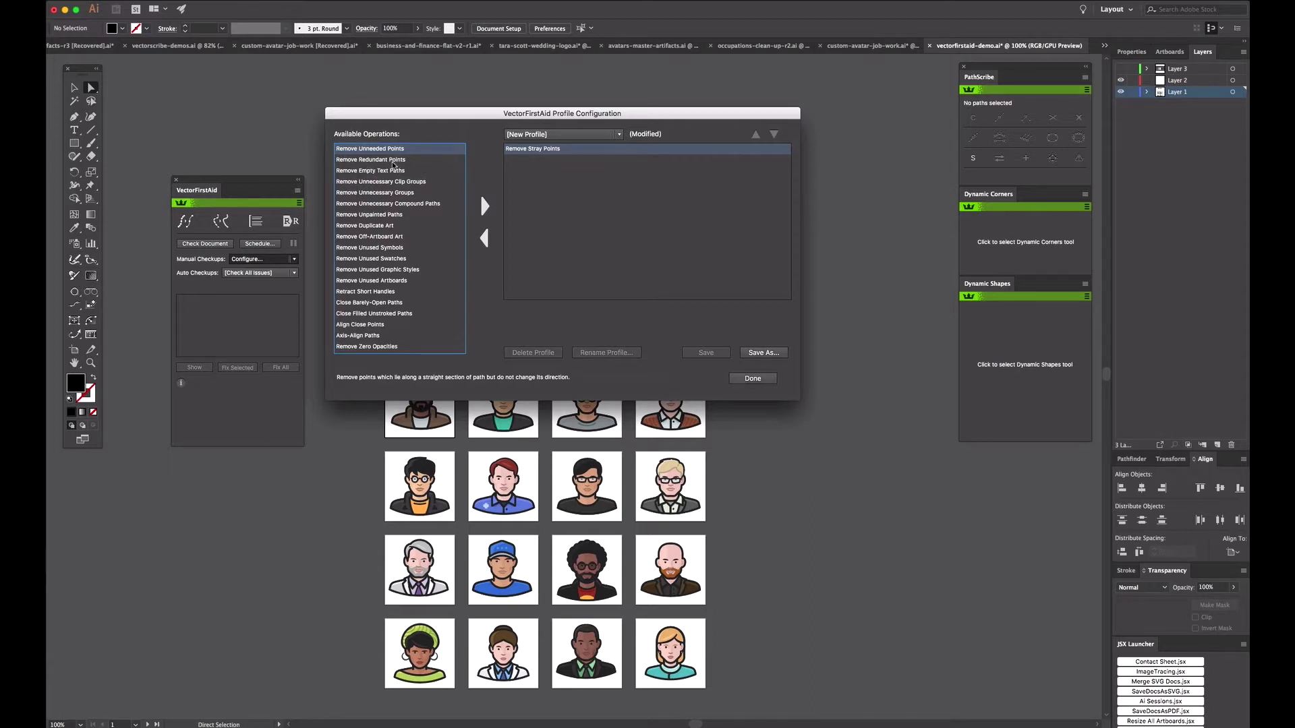
left_click(394, 228)
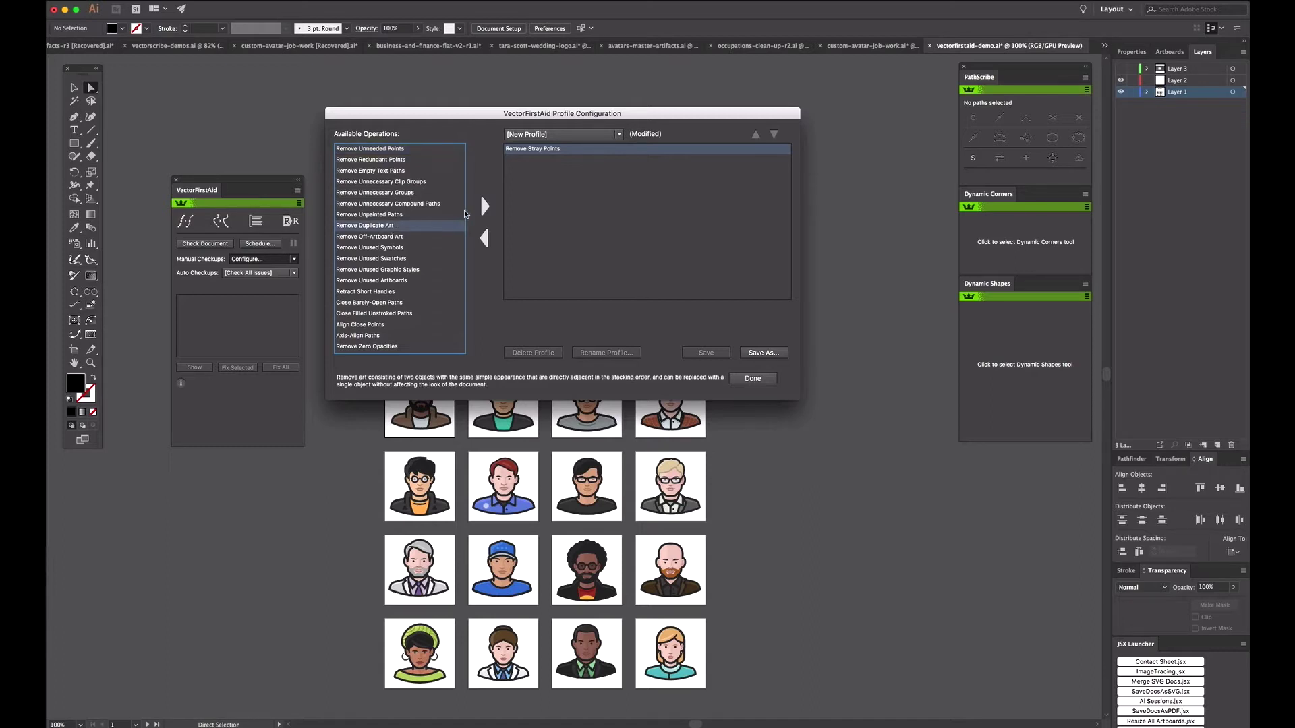
left_click(485, 206)
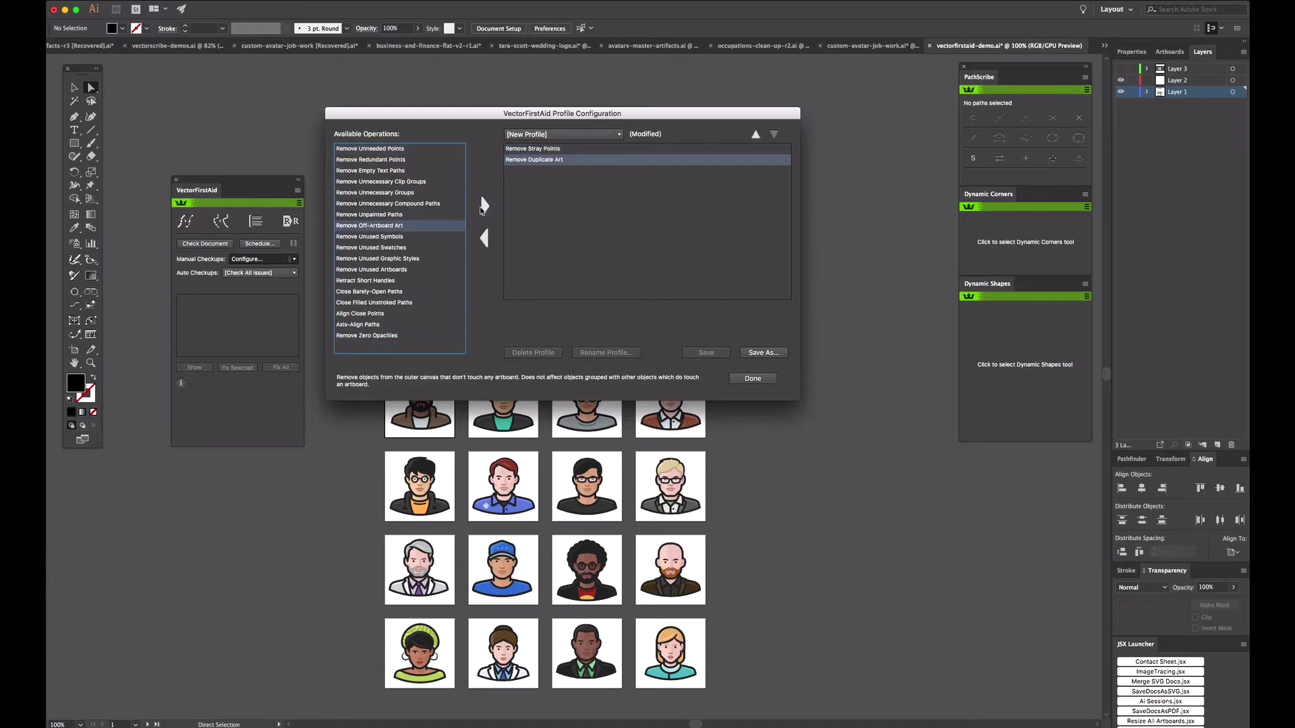
left_click(390, 237)
left_click(485, 206)
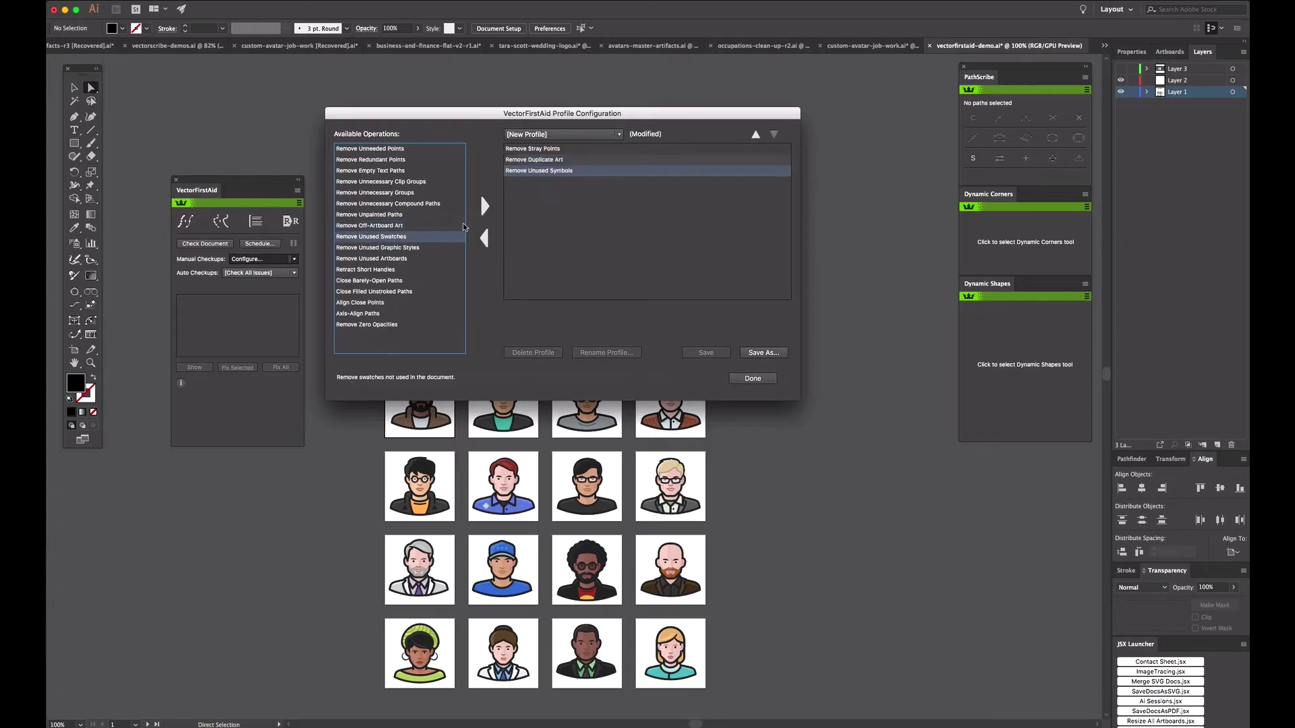
Add the Remove Unused Artboards and Remove Zero Opacities operations to the new profile.
left_click(405, 262)
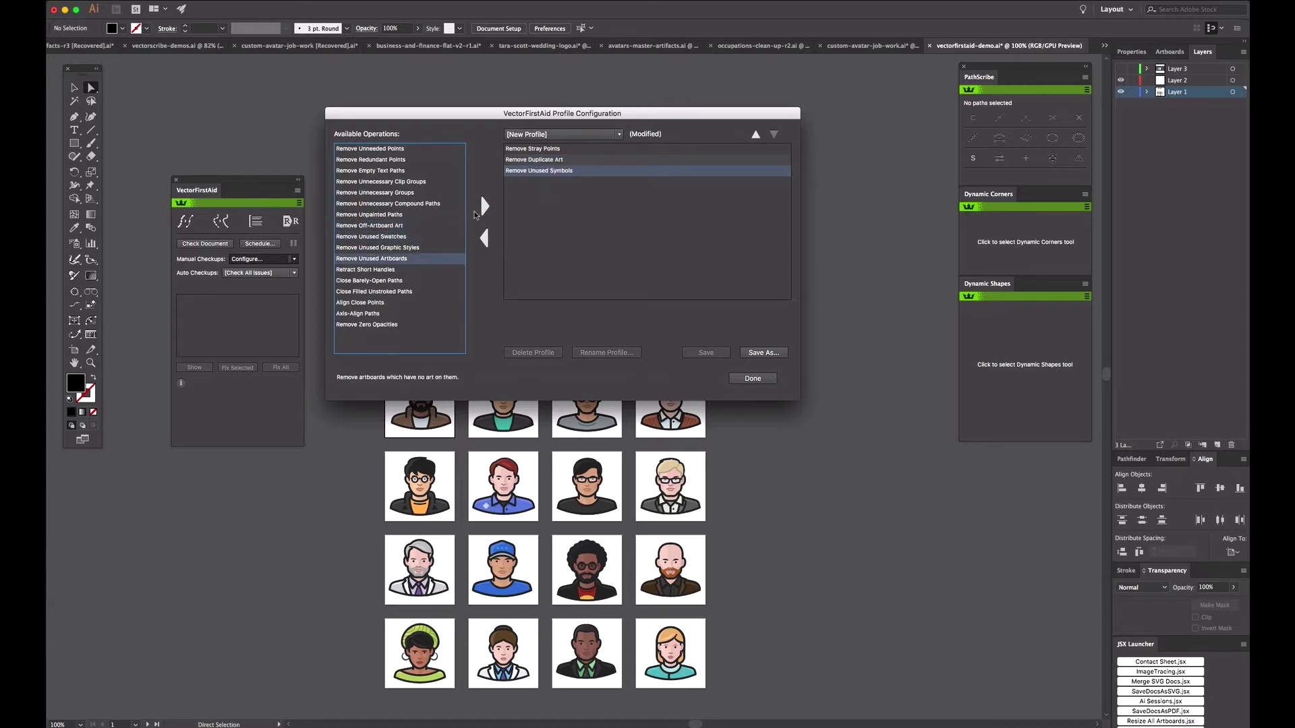
left_click(485, 206)
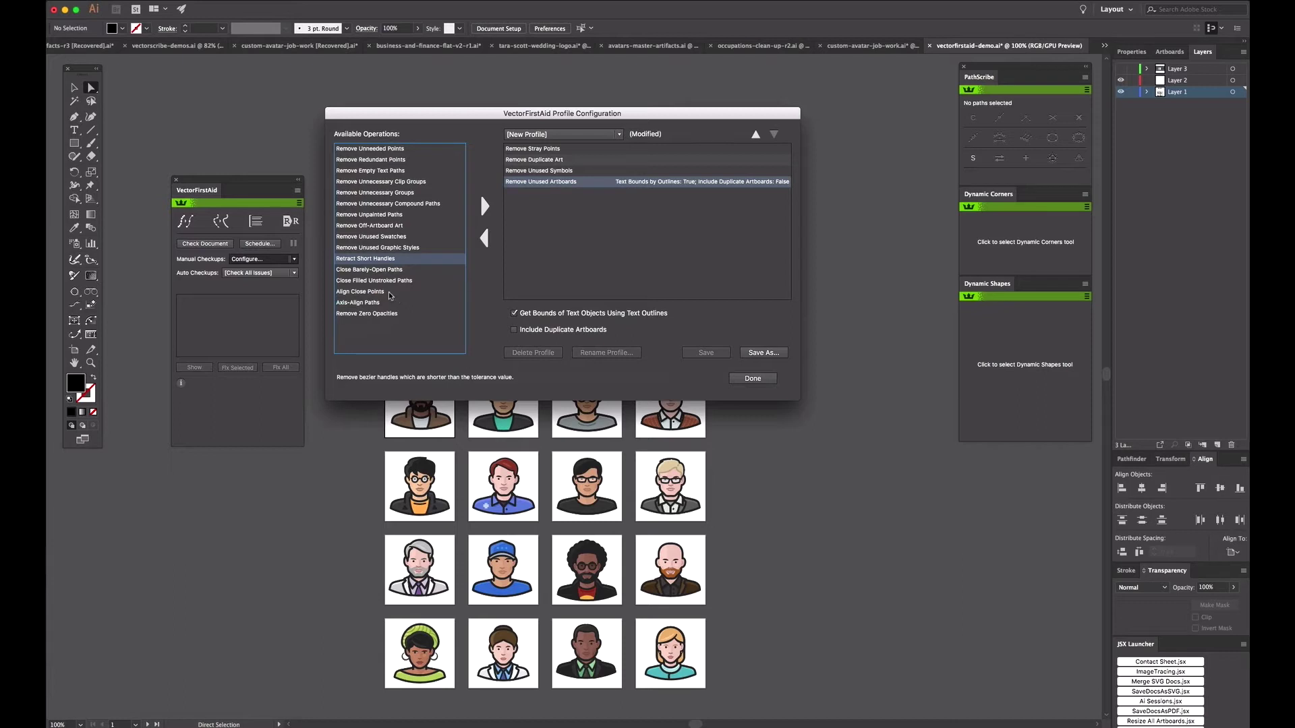
left_click(384, 315)
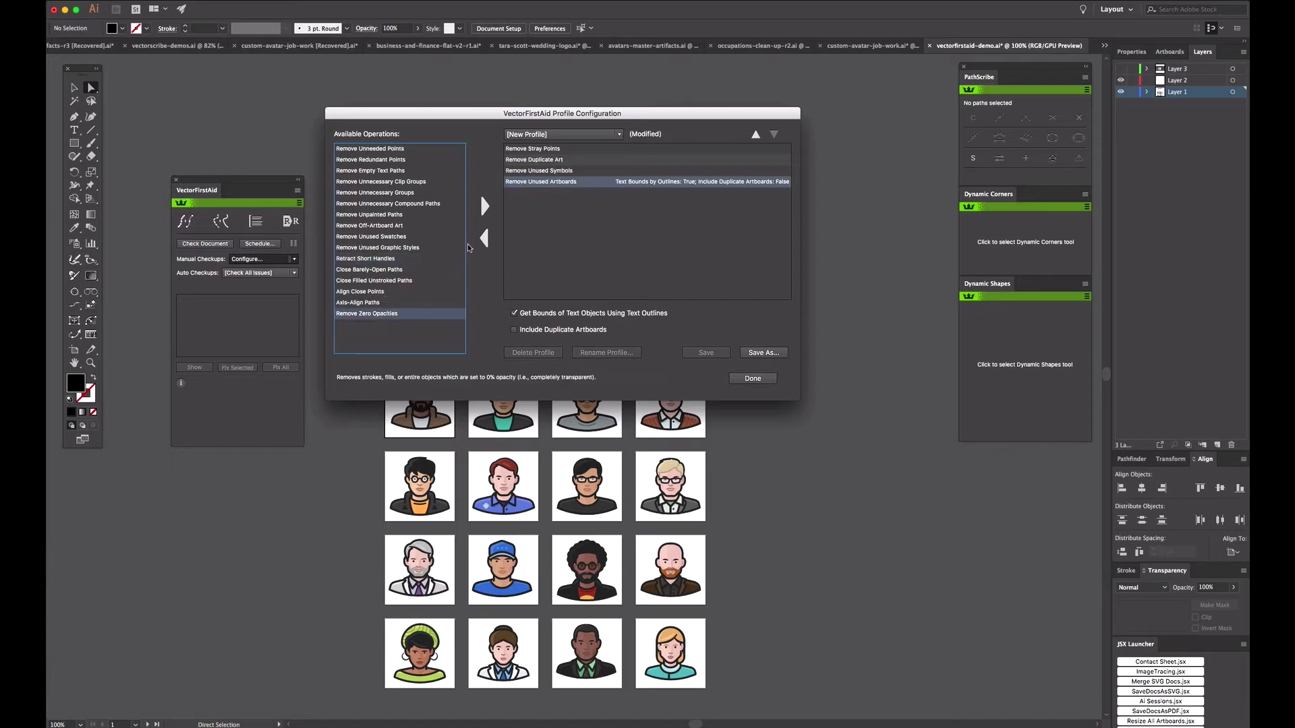
left_click(482, 207)
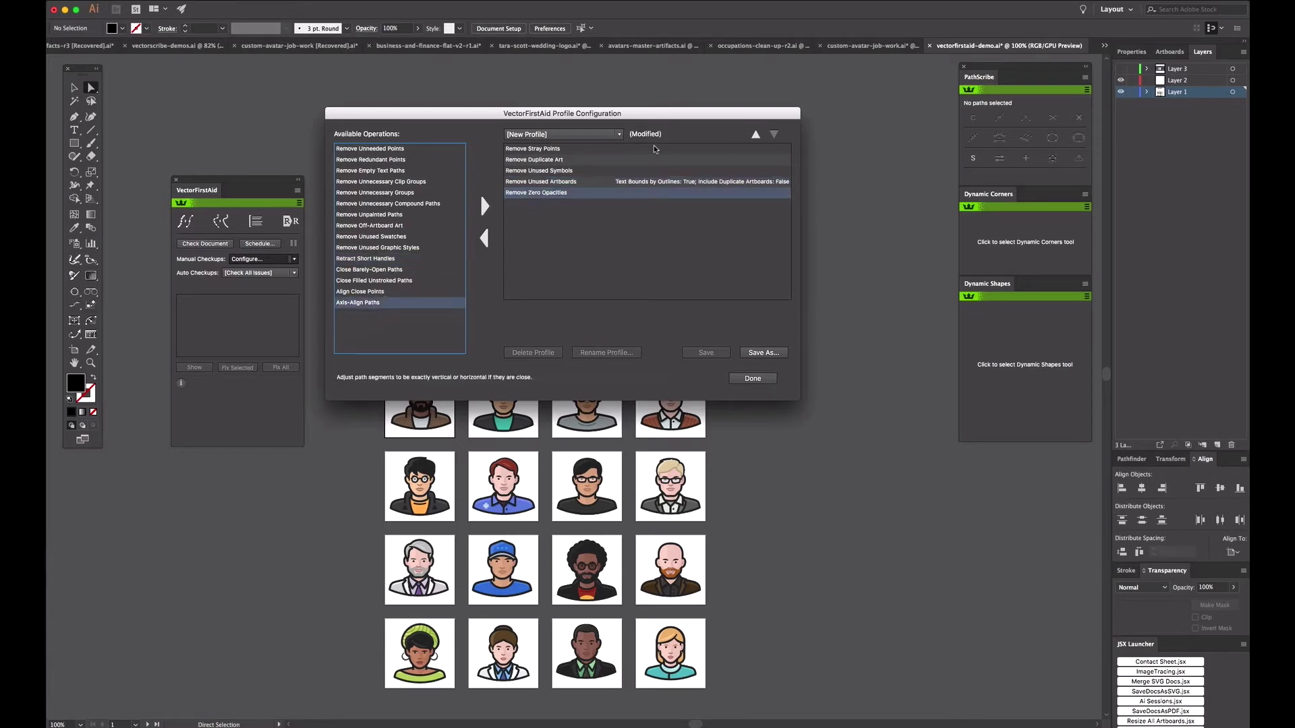
Save the new profile as MyFirstProfile, check it in the profile list and finish the profile configuration.
left_click(605, 140)
left_click(599, 147)
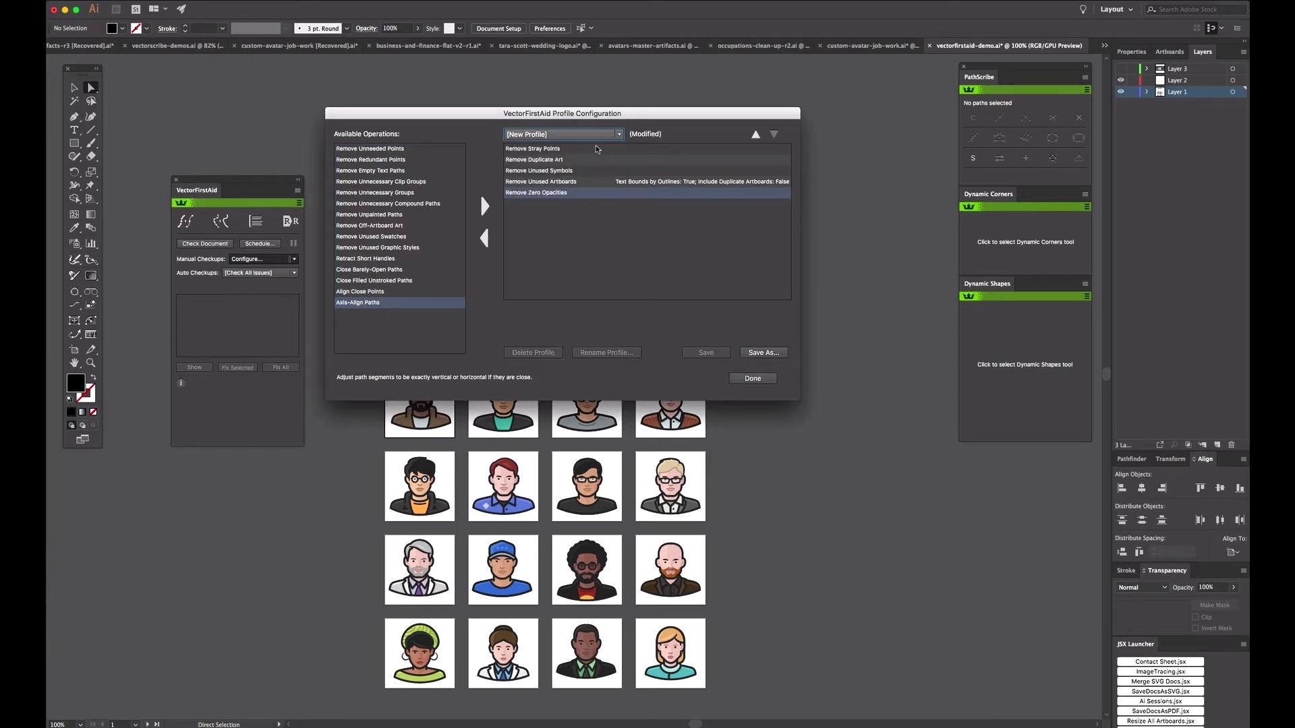
left_click(765, 353)
type("My")
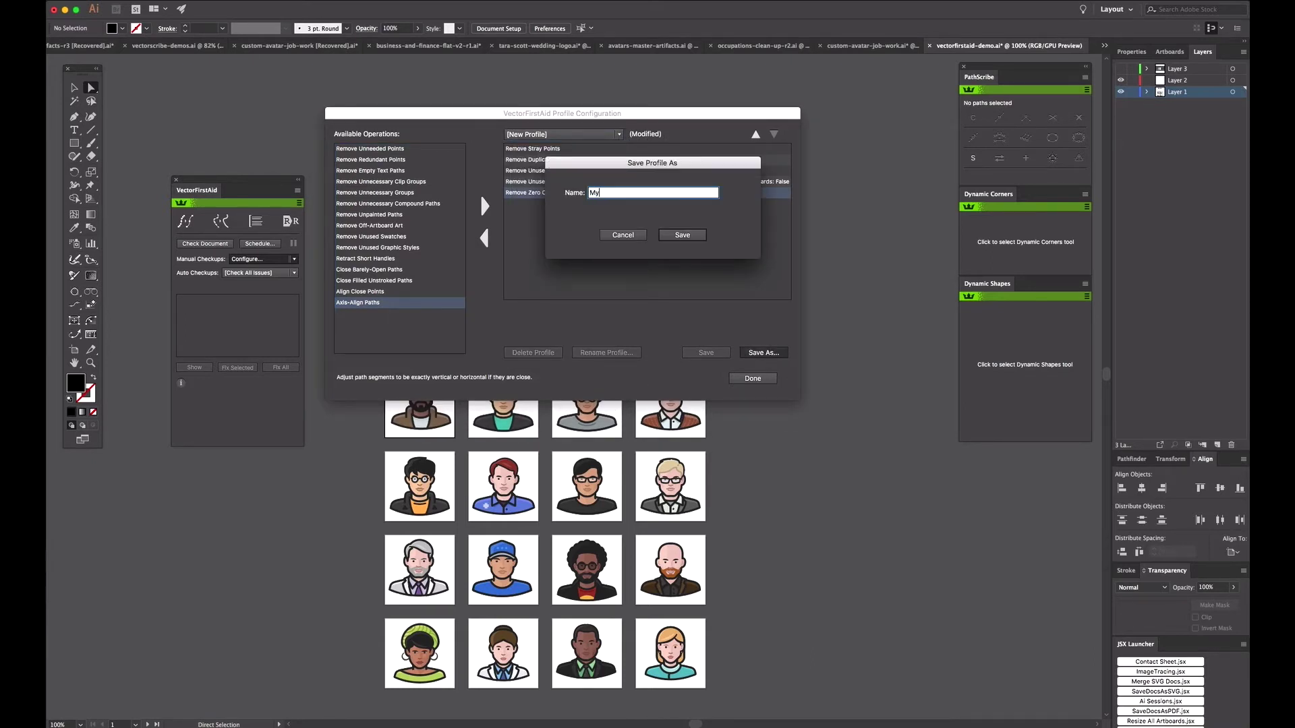
type("FirstProfile")
left_click(692, 236)
left_click(560, 135)
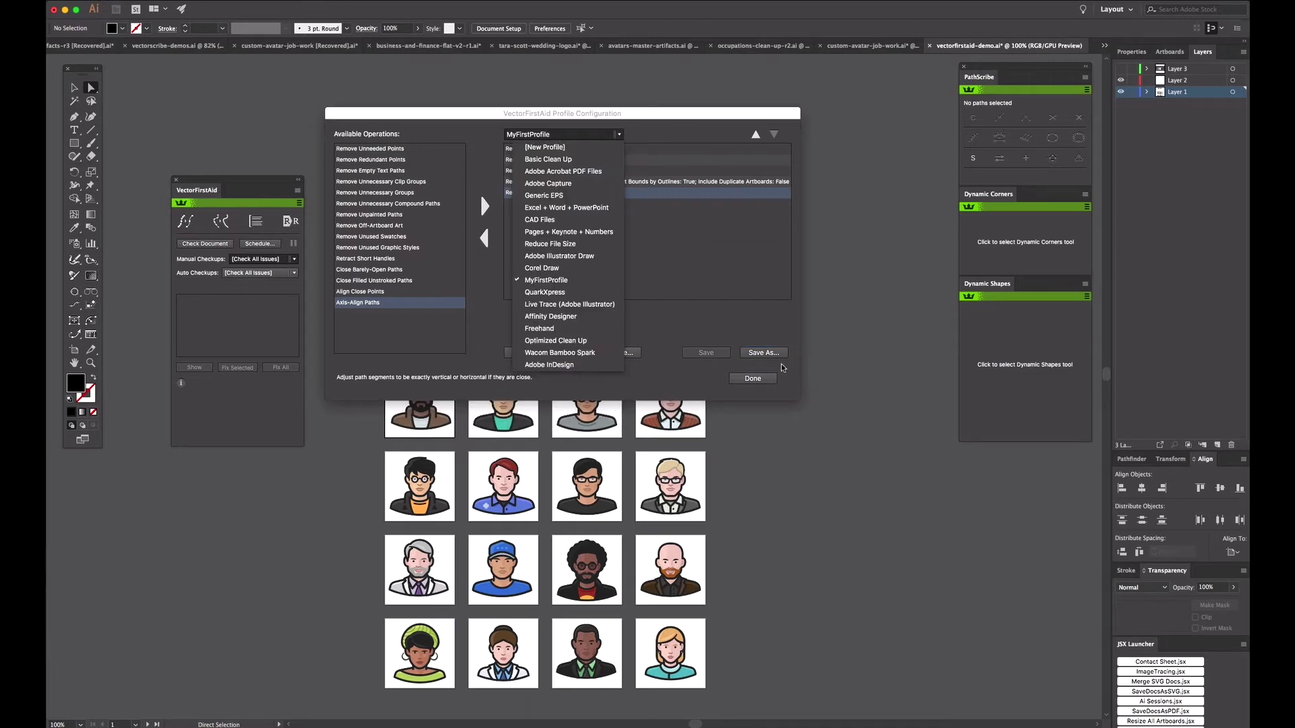
left_click(753, 379)
left_click(753, 379)
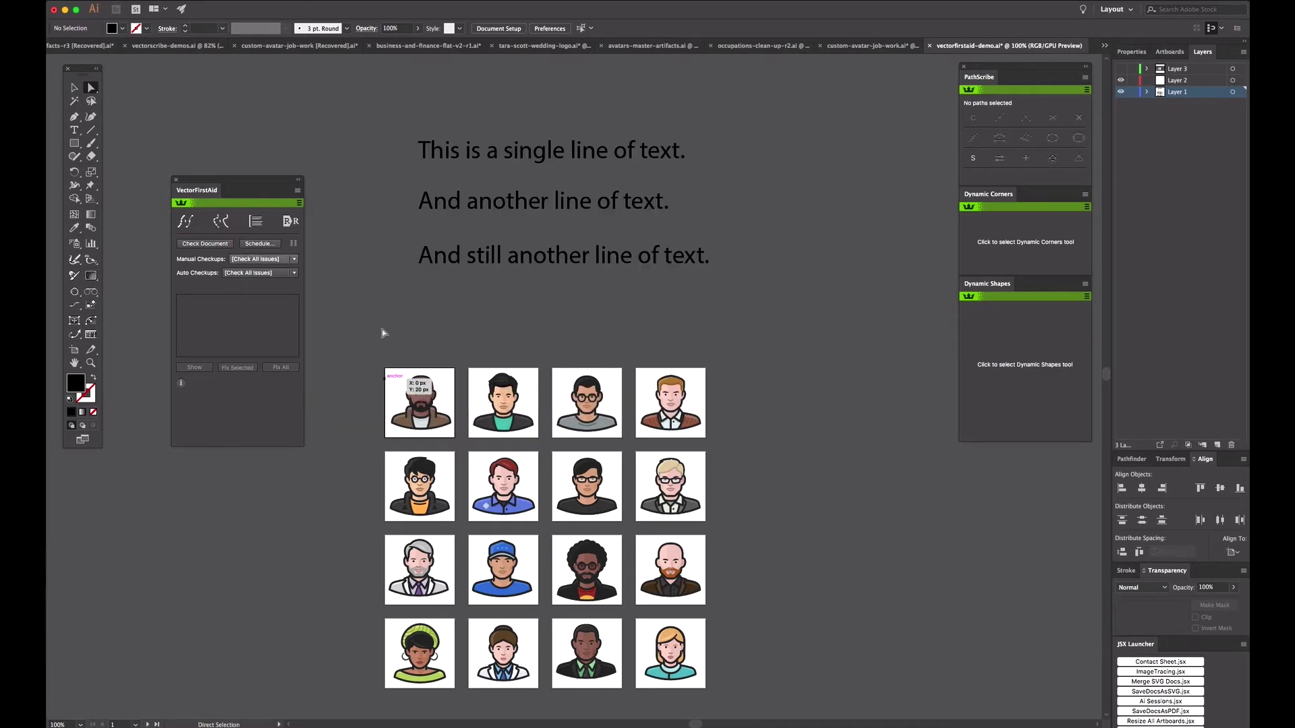
Set both the manual checkups and the auto checkups to use MyFirstProfile.
left_click(295, 259)
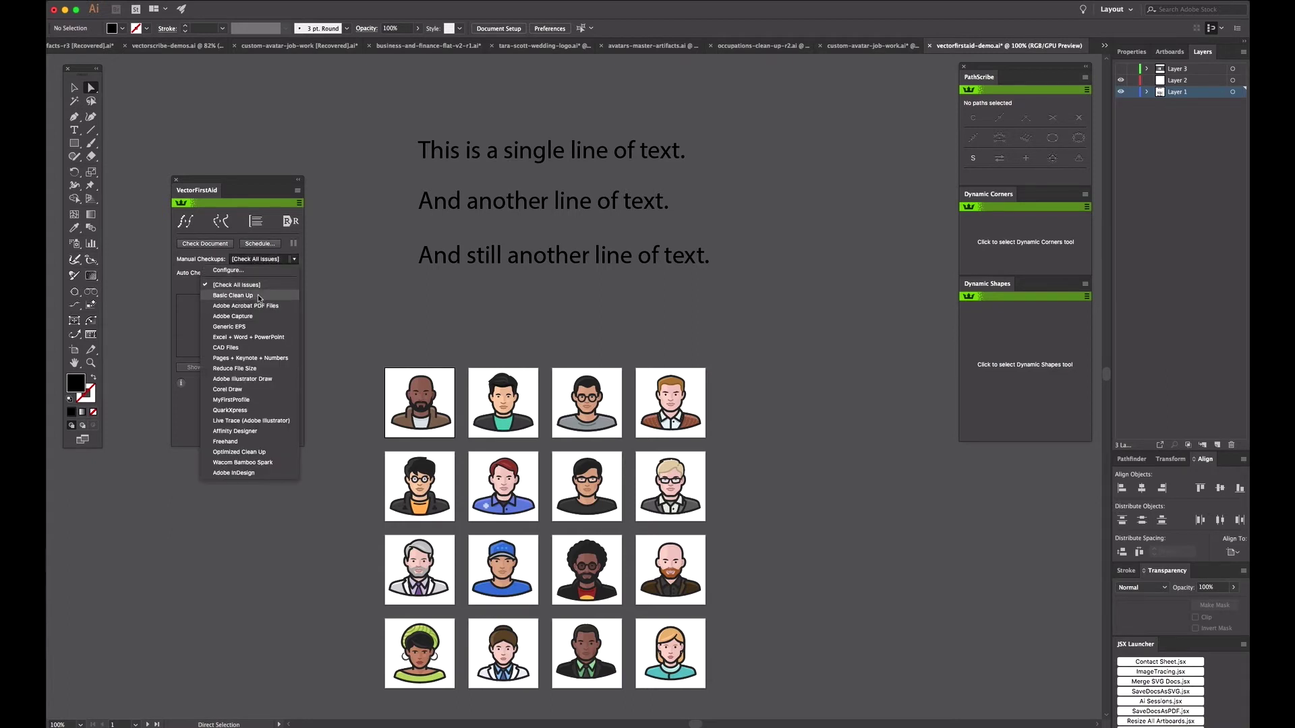
left_click(249, 400)
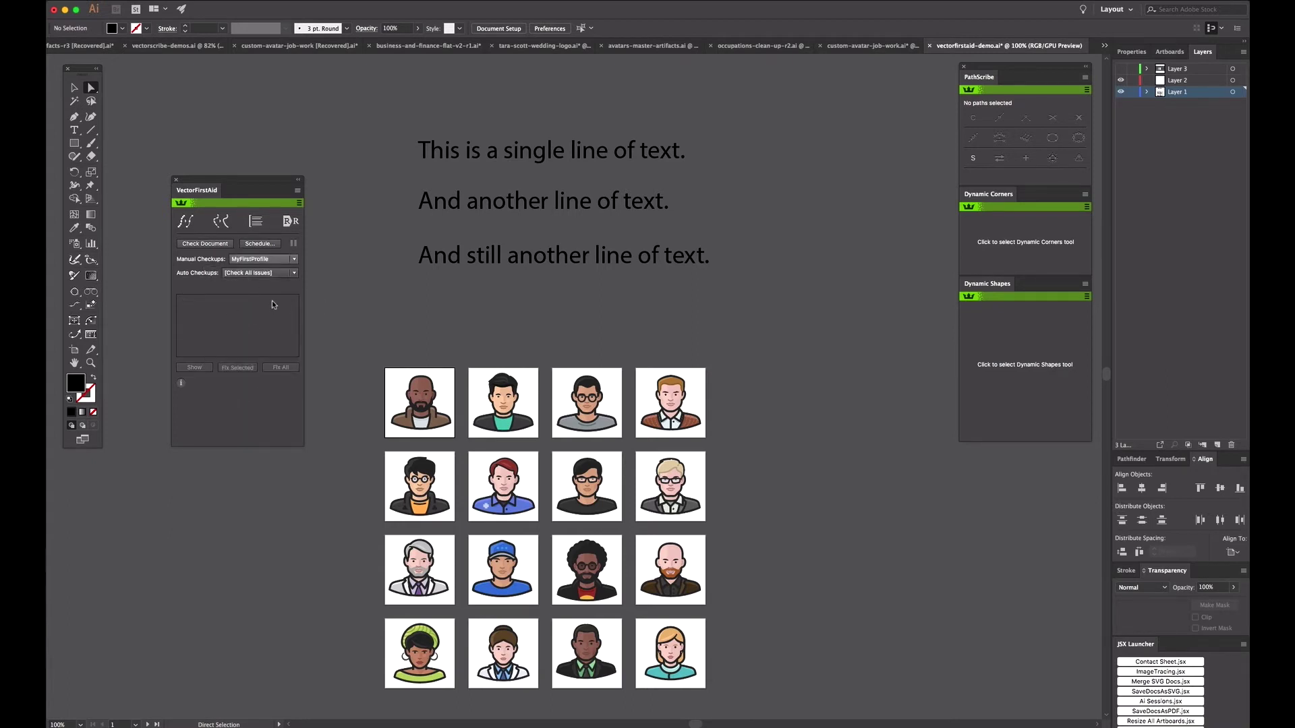
left_click(273, 272)
left_click(280, 413)
left_click(972, 1)
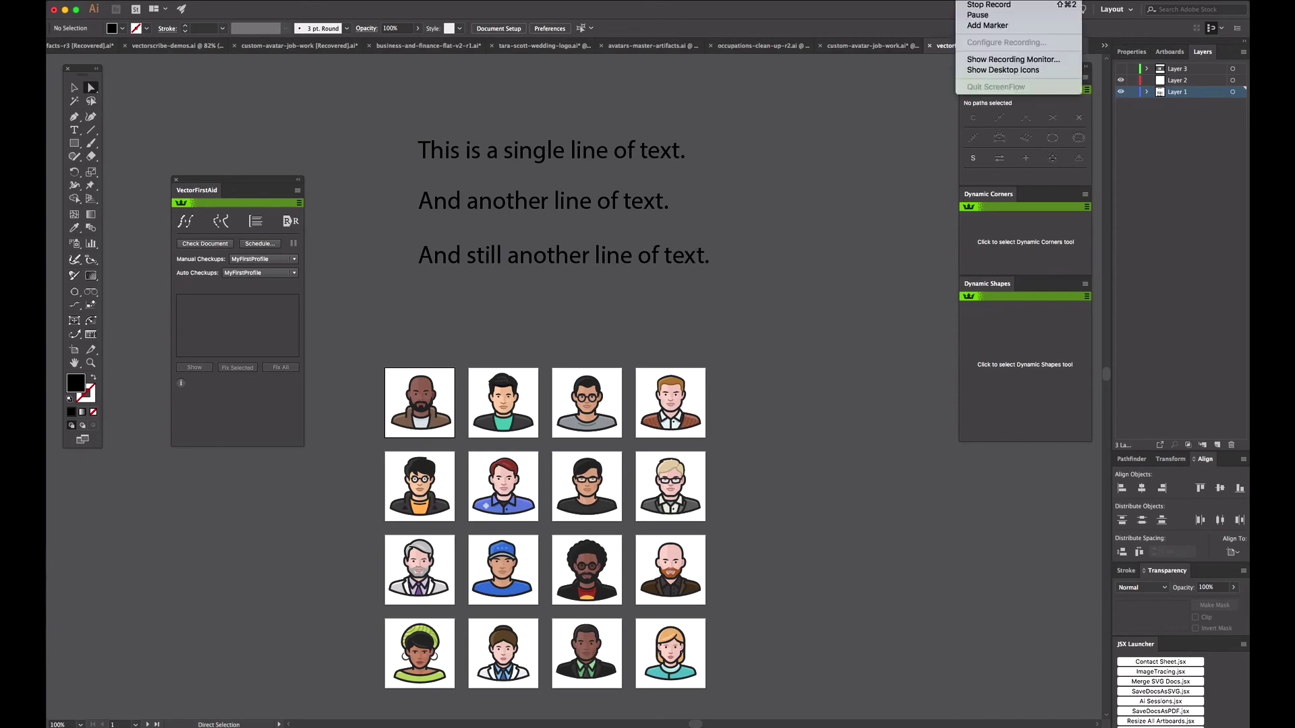